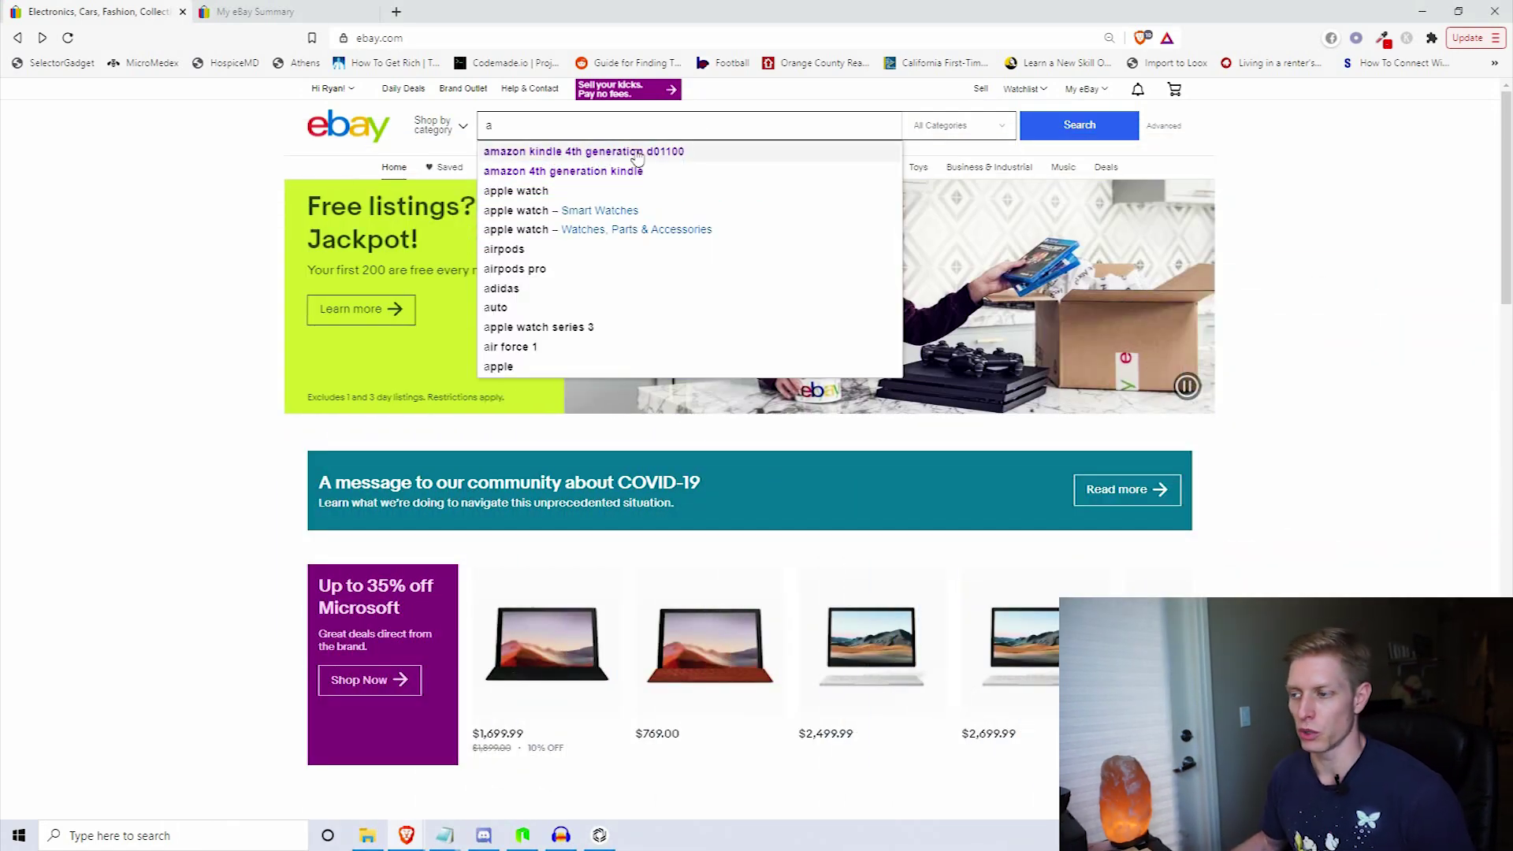
Search eBay for 'amazon kindle 4th generation d01100' and scroll the results to the $19.94 listing
left_click(638, 152)
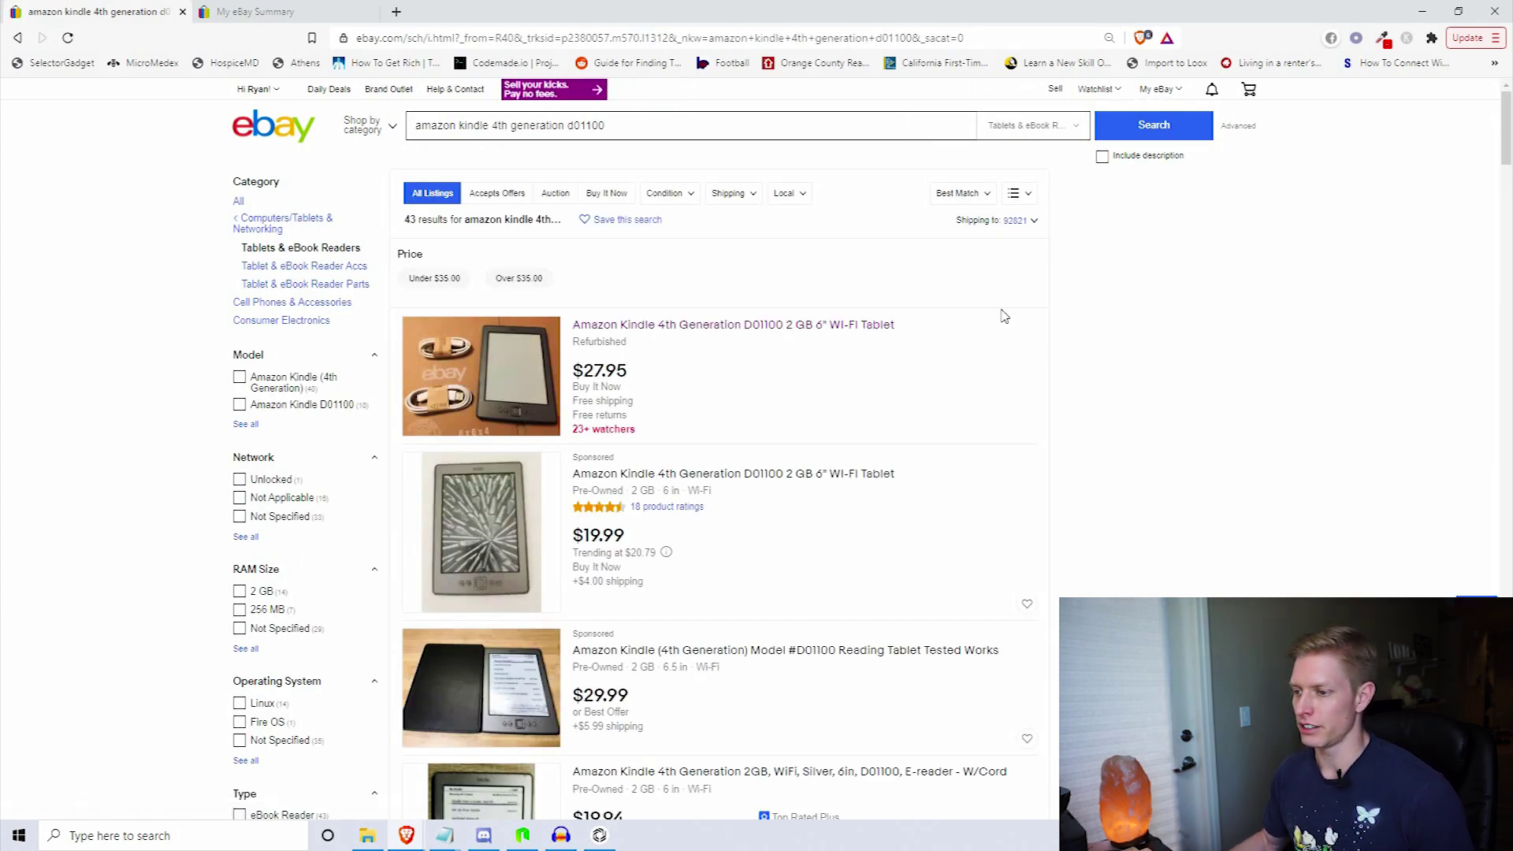
scroll(1080, 304, "down", 3)
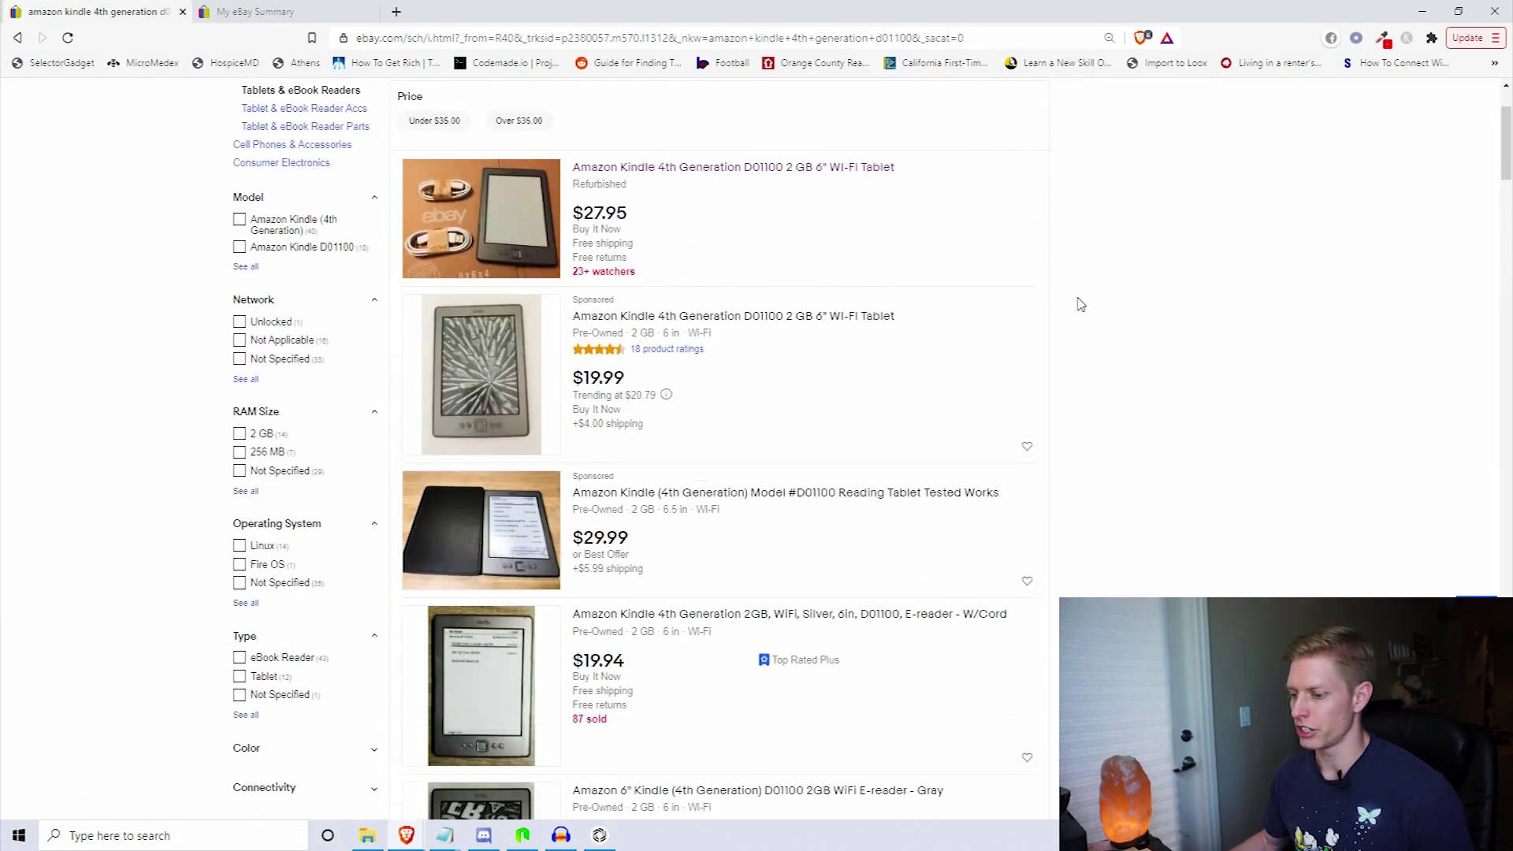
scroll(1112, 445, "down", 2)
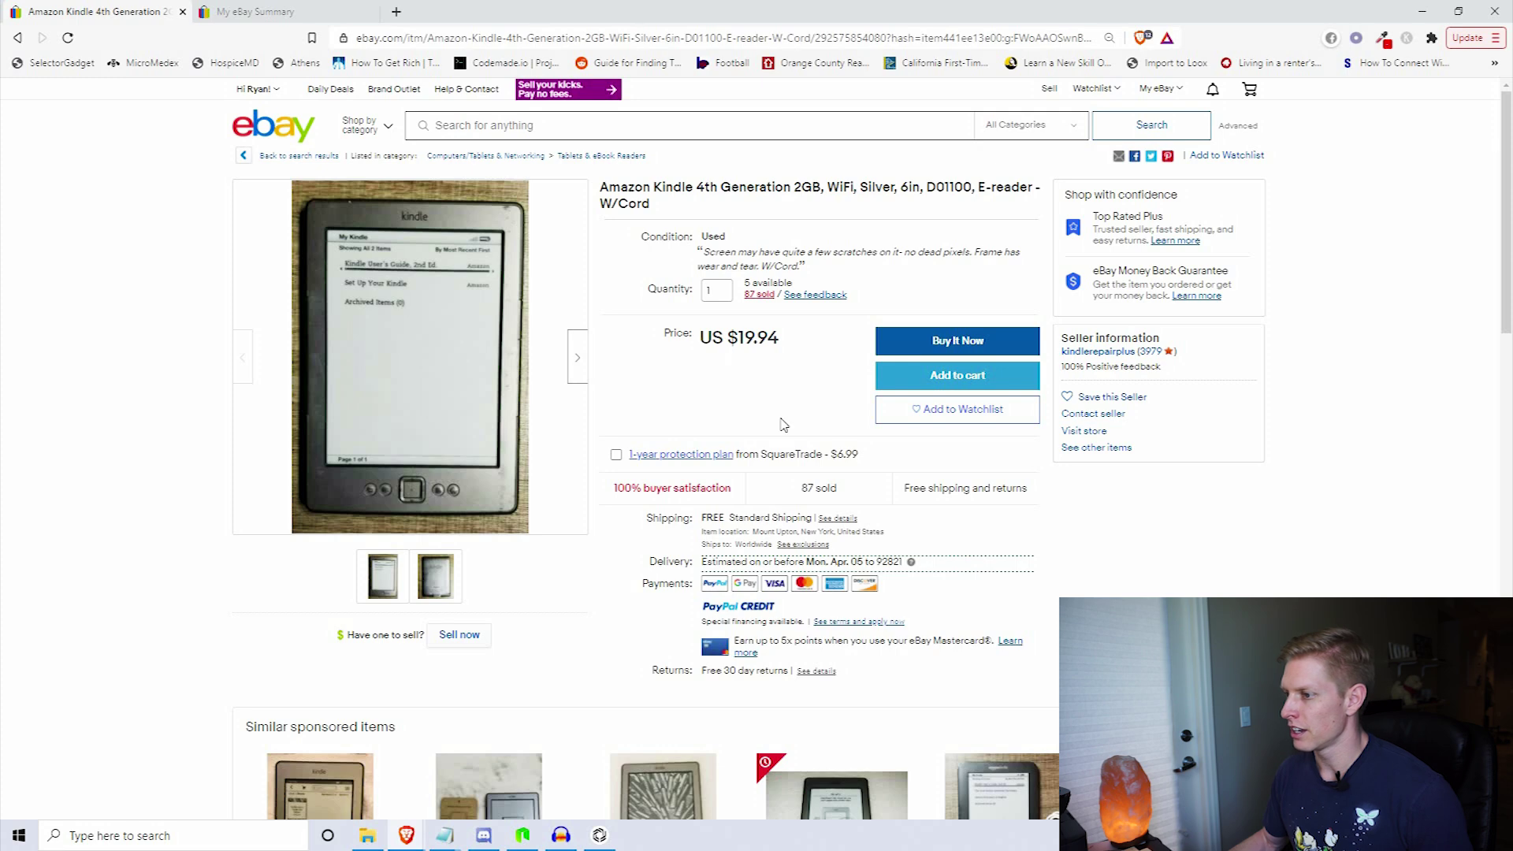
scroll(1193, 476, "down", 1)
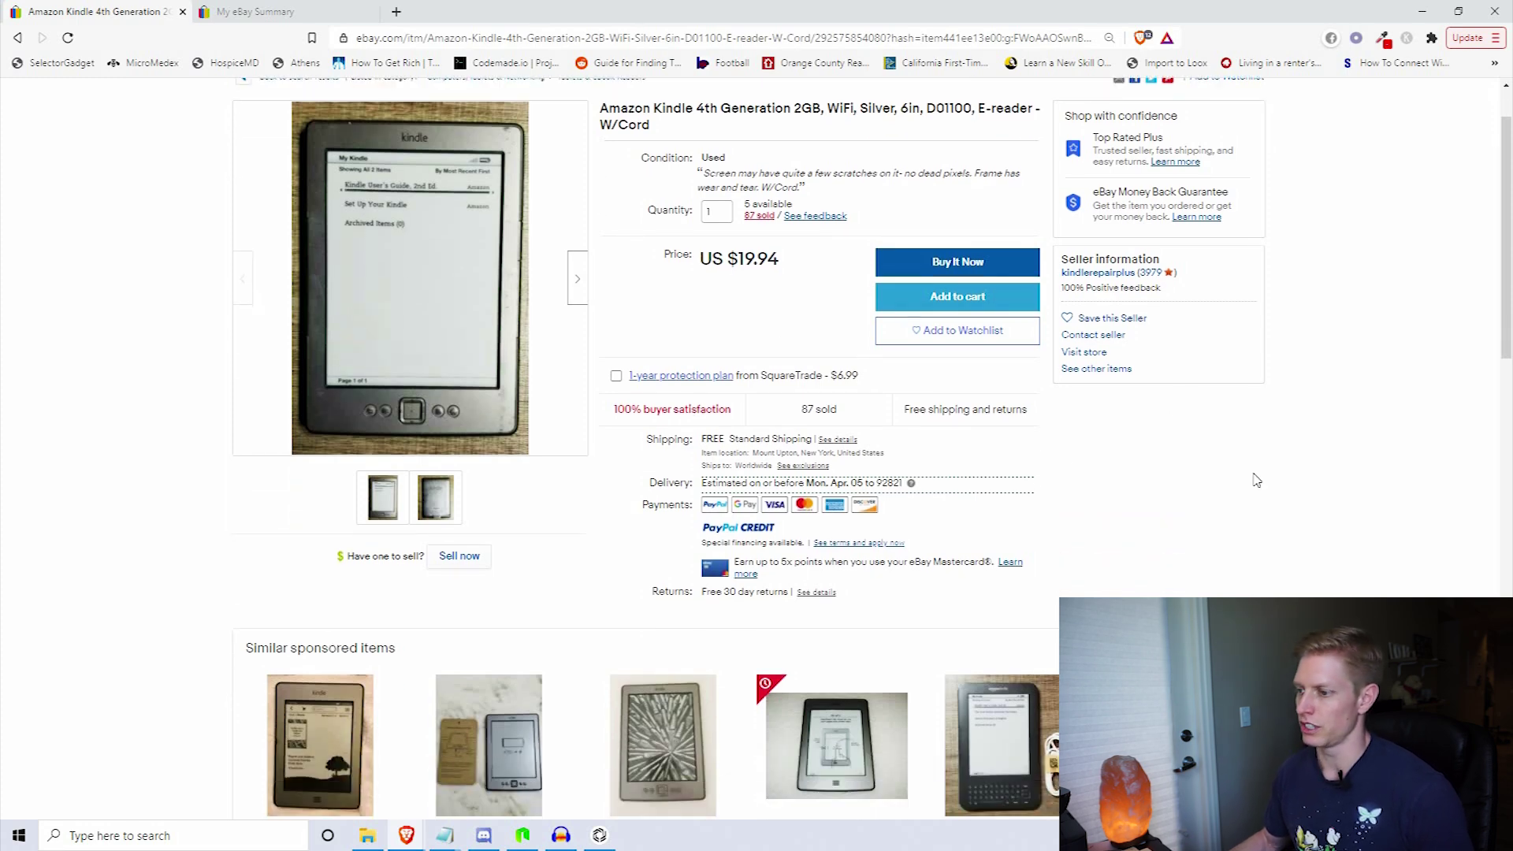
scroll(1245, 489, "up", 1)
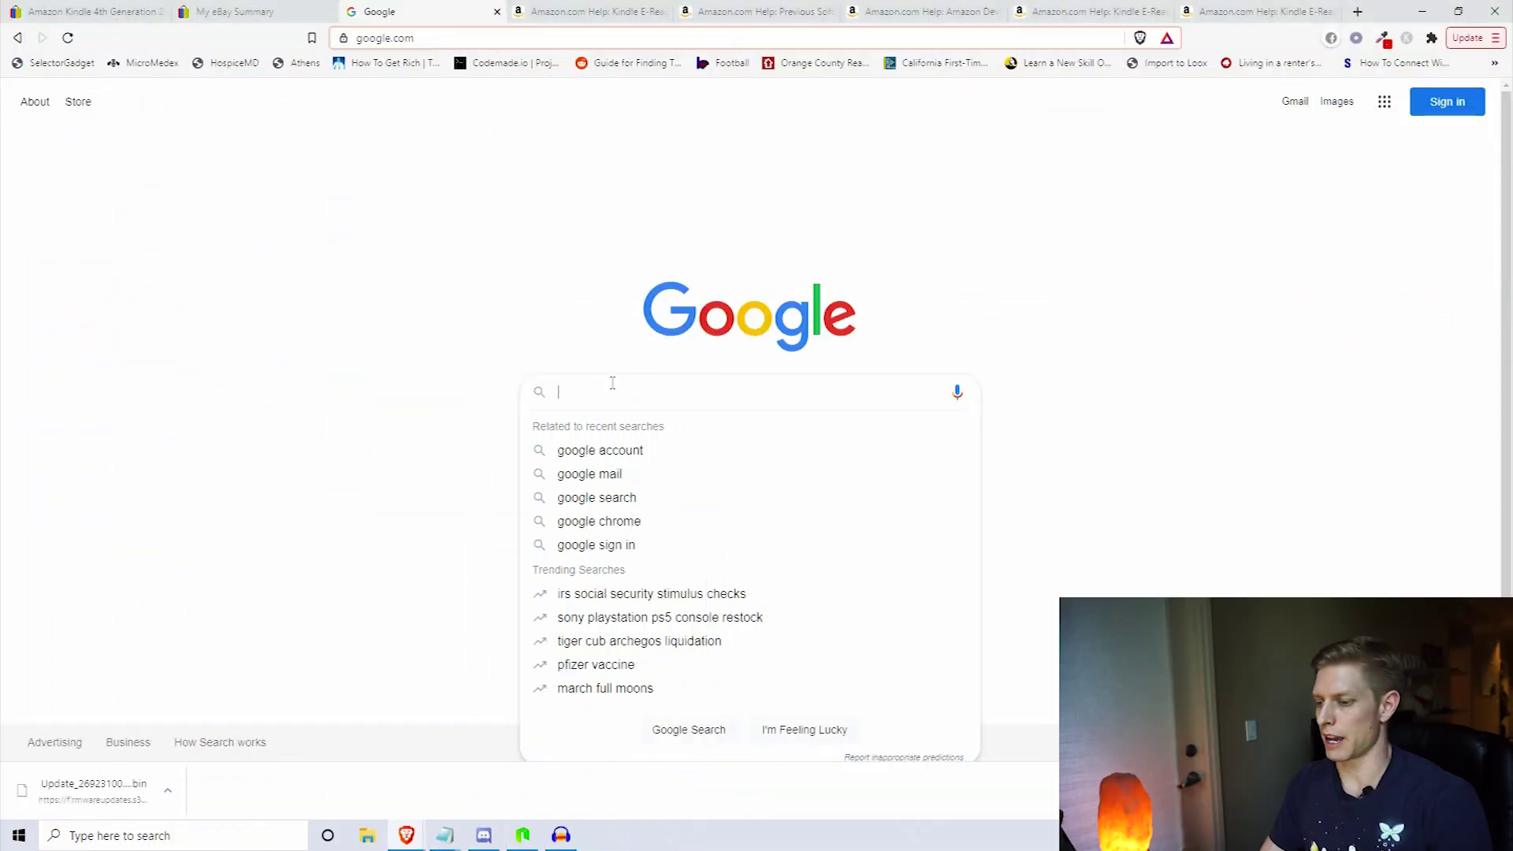
Search Google for 'amazon kindle device updates'
type("amazon kid")
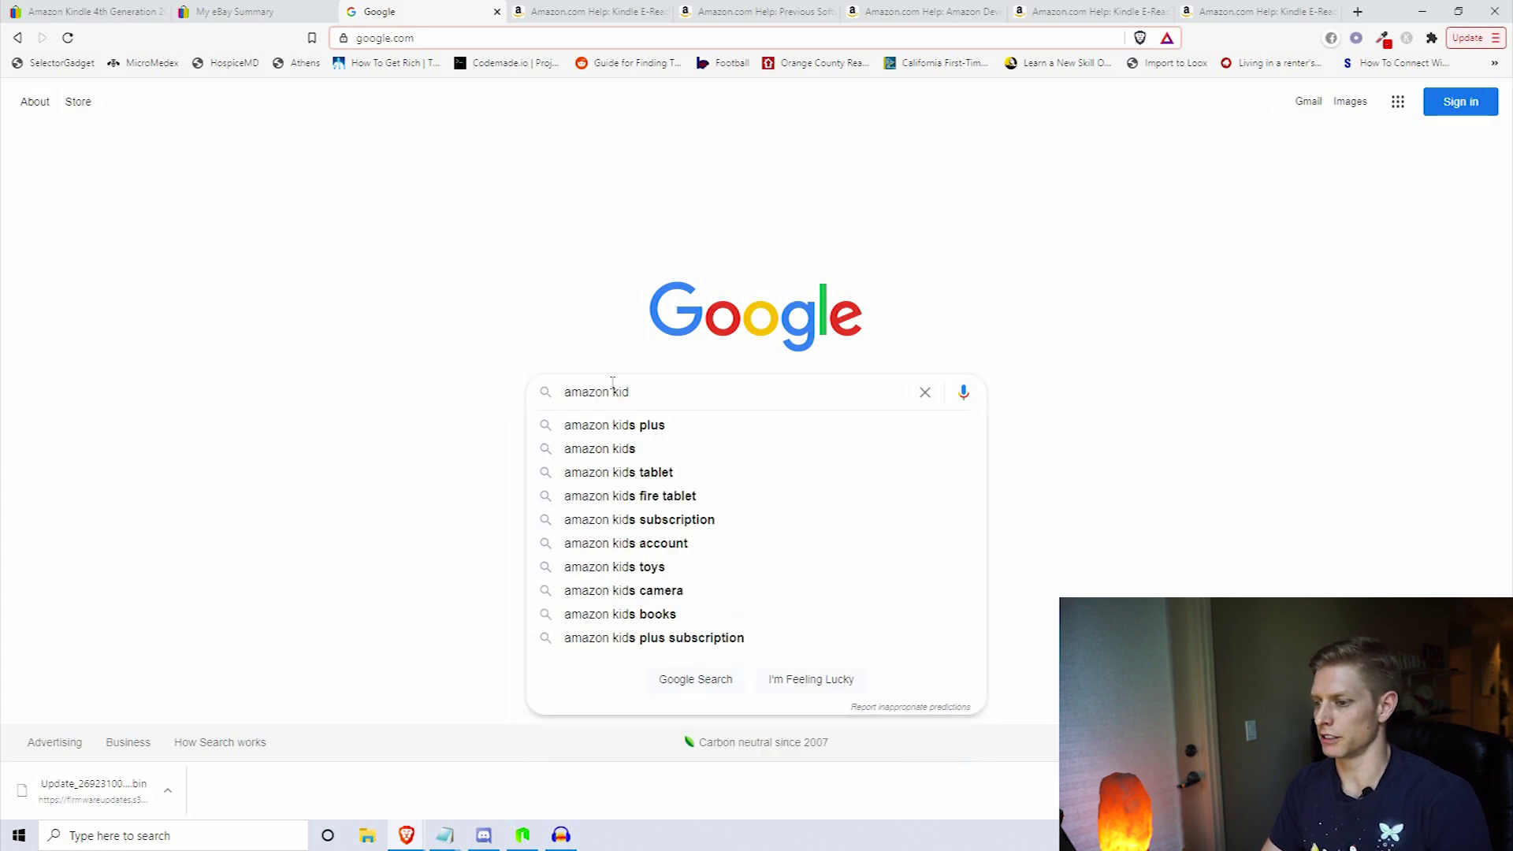
key("BackSpace")
type("ndle device updates")
key("Return")
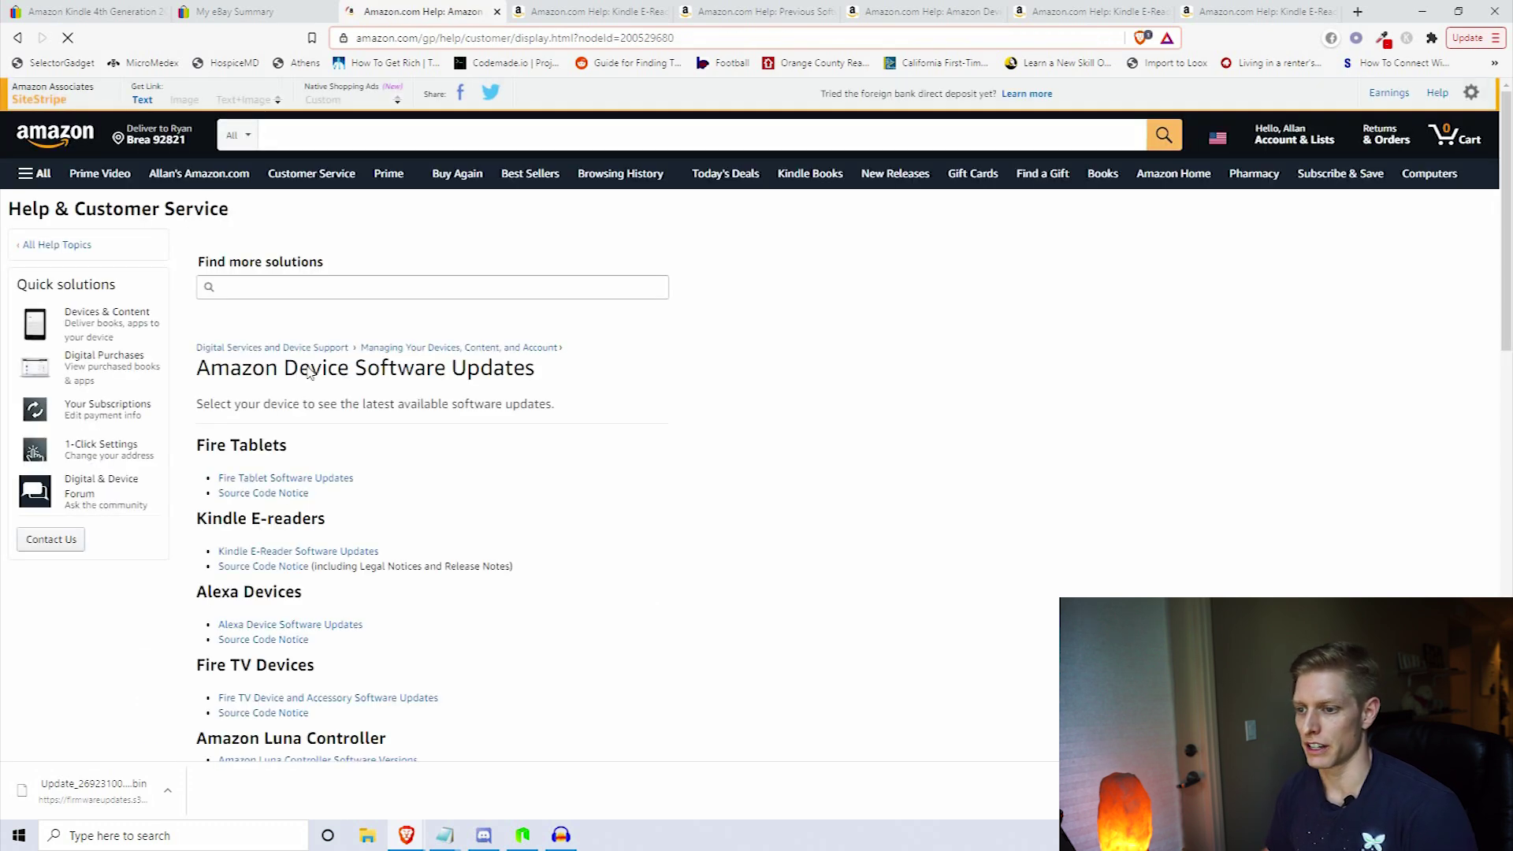
On Amazon's software updates page, scroll to Kindle (4th and 5th Generation) and bring up the previous-versions link's menu
scroll(295, 475, "down", 1)
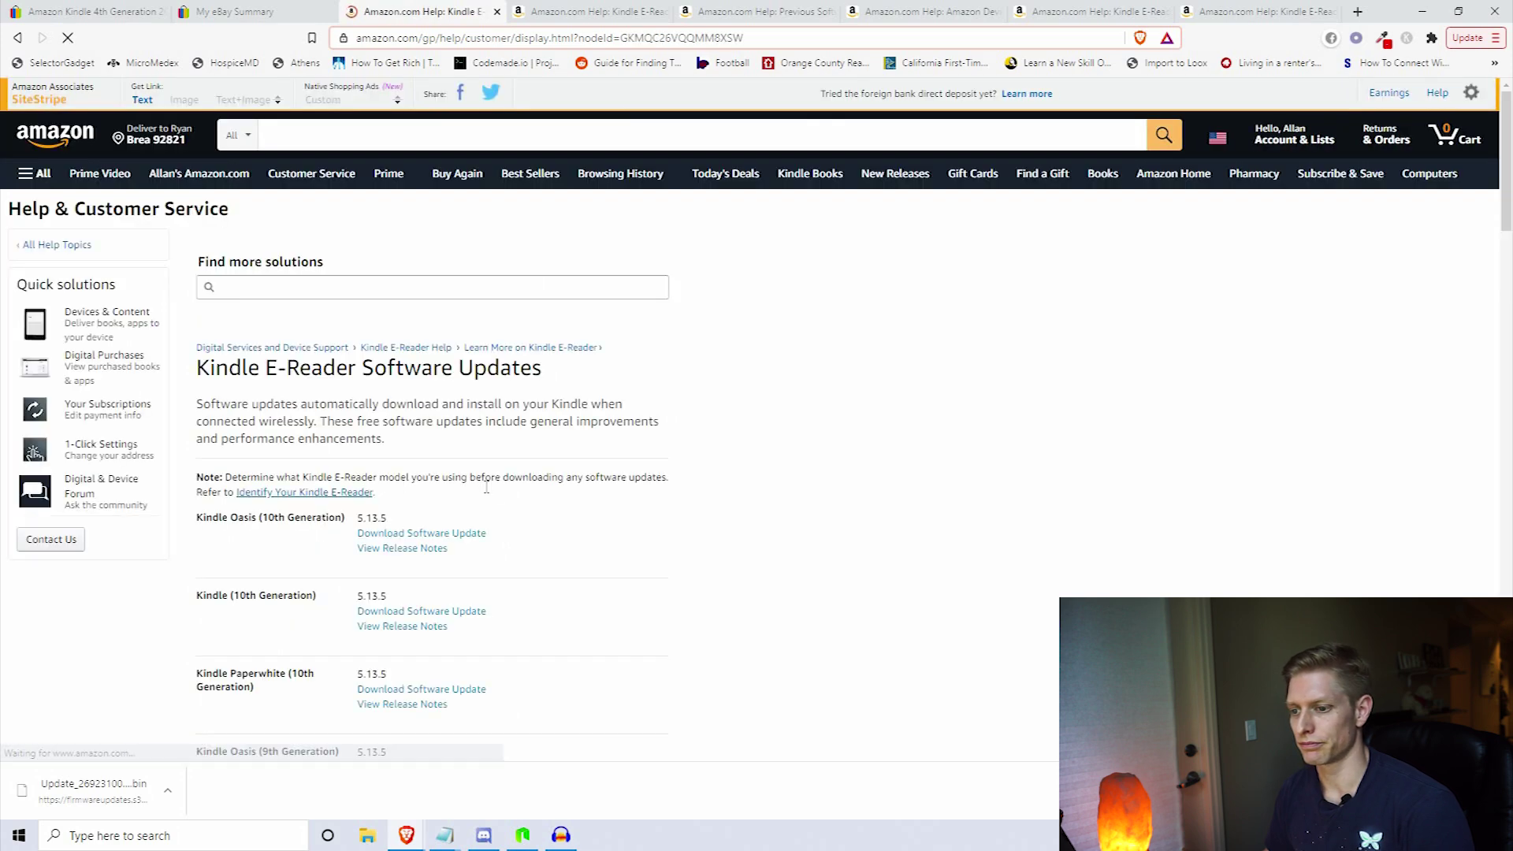
scroll(253, 471, "down", 7)
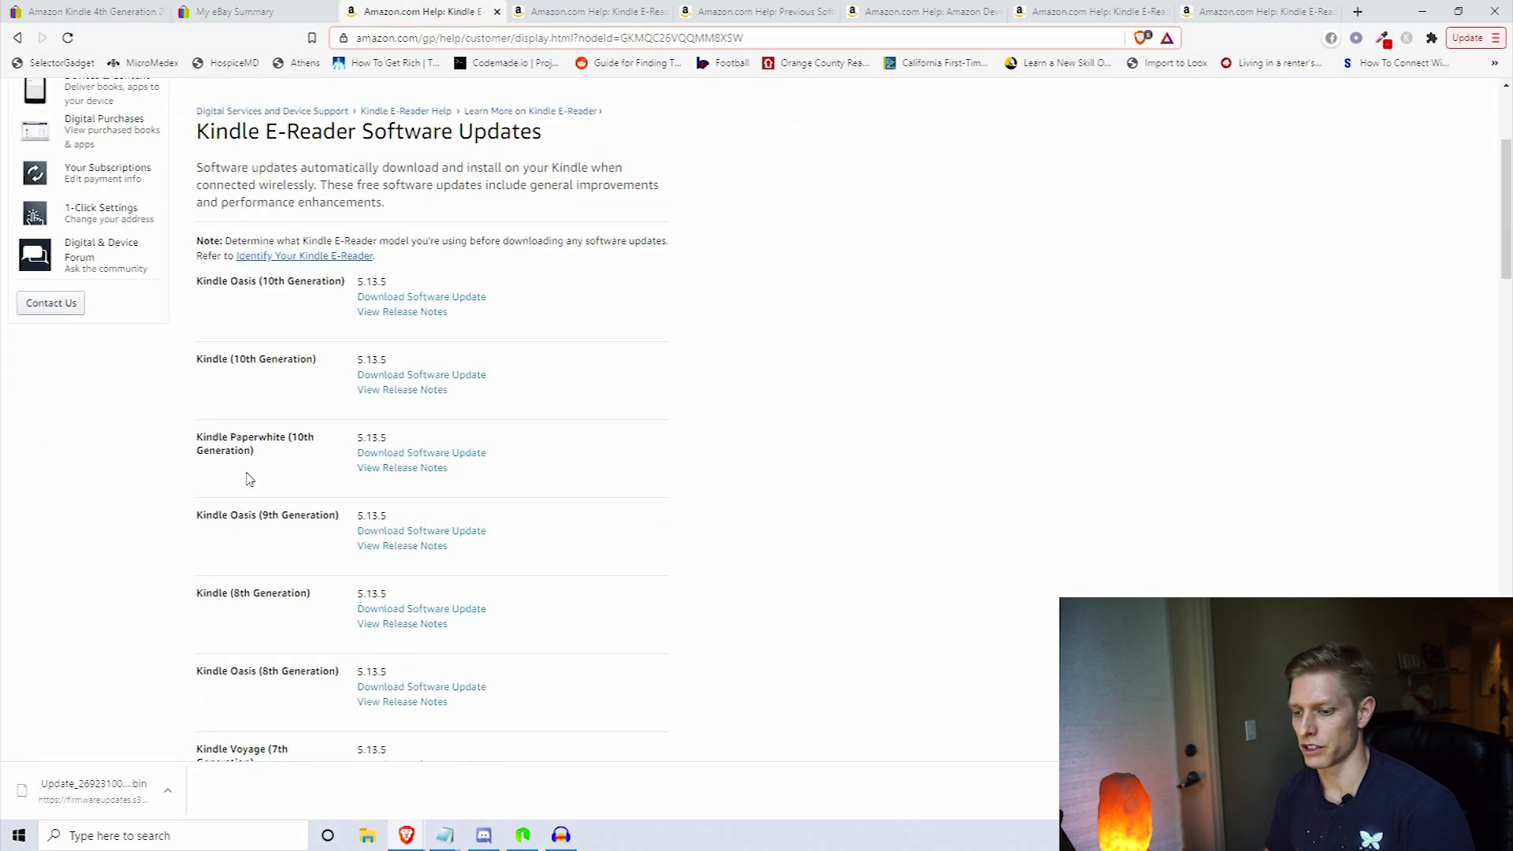
scroll(227, 471, "down", 4)
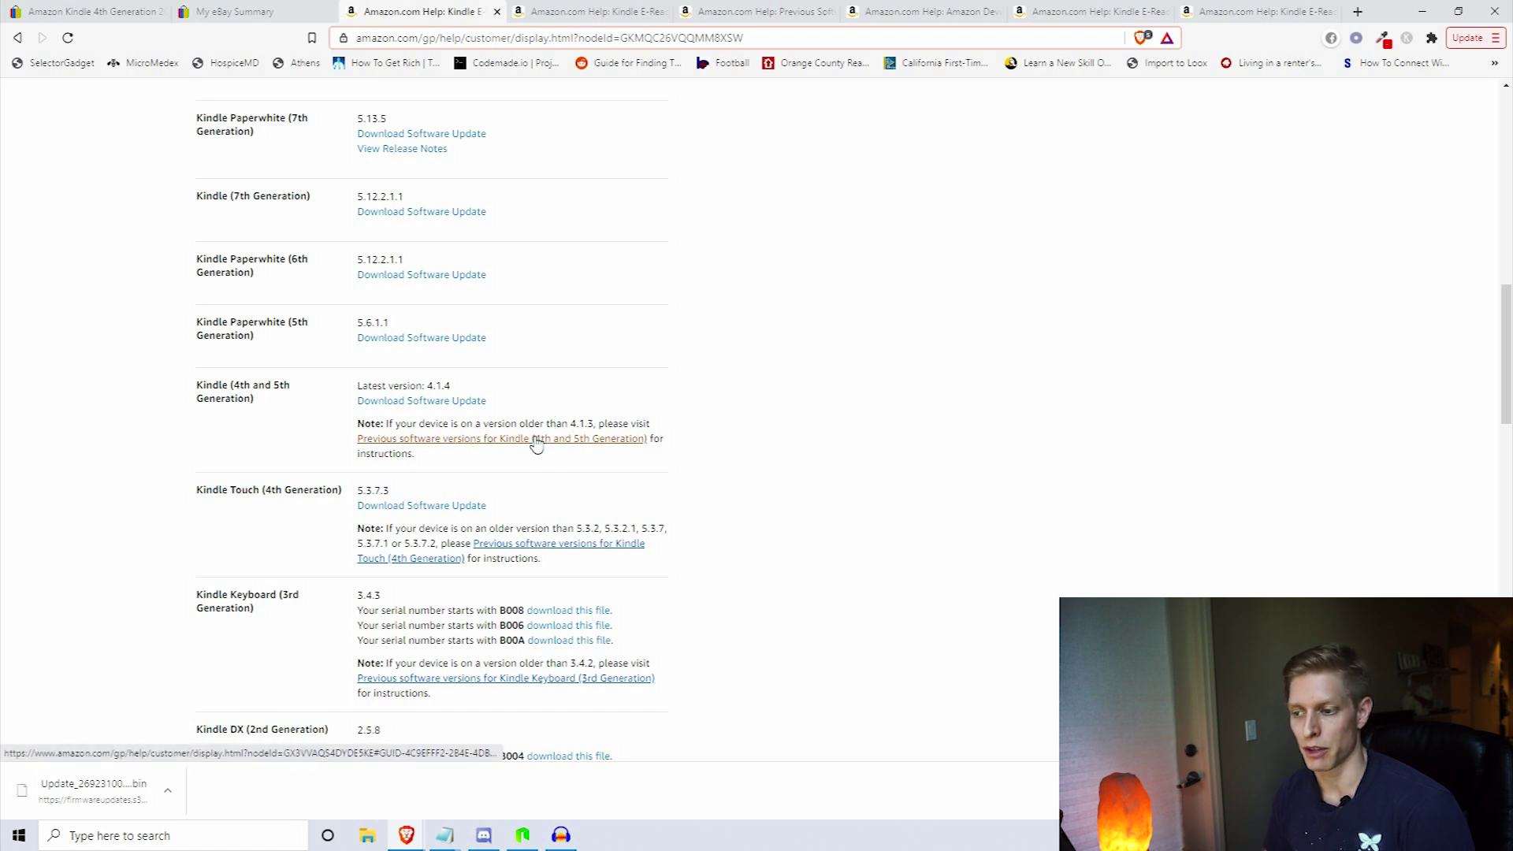
right_click(560, 444)
Open the previous software versions page in a new tab, view it, then return to the updates page
left_click(575, 449)
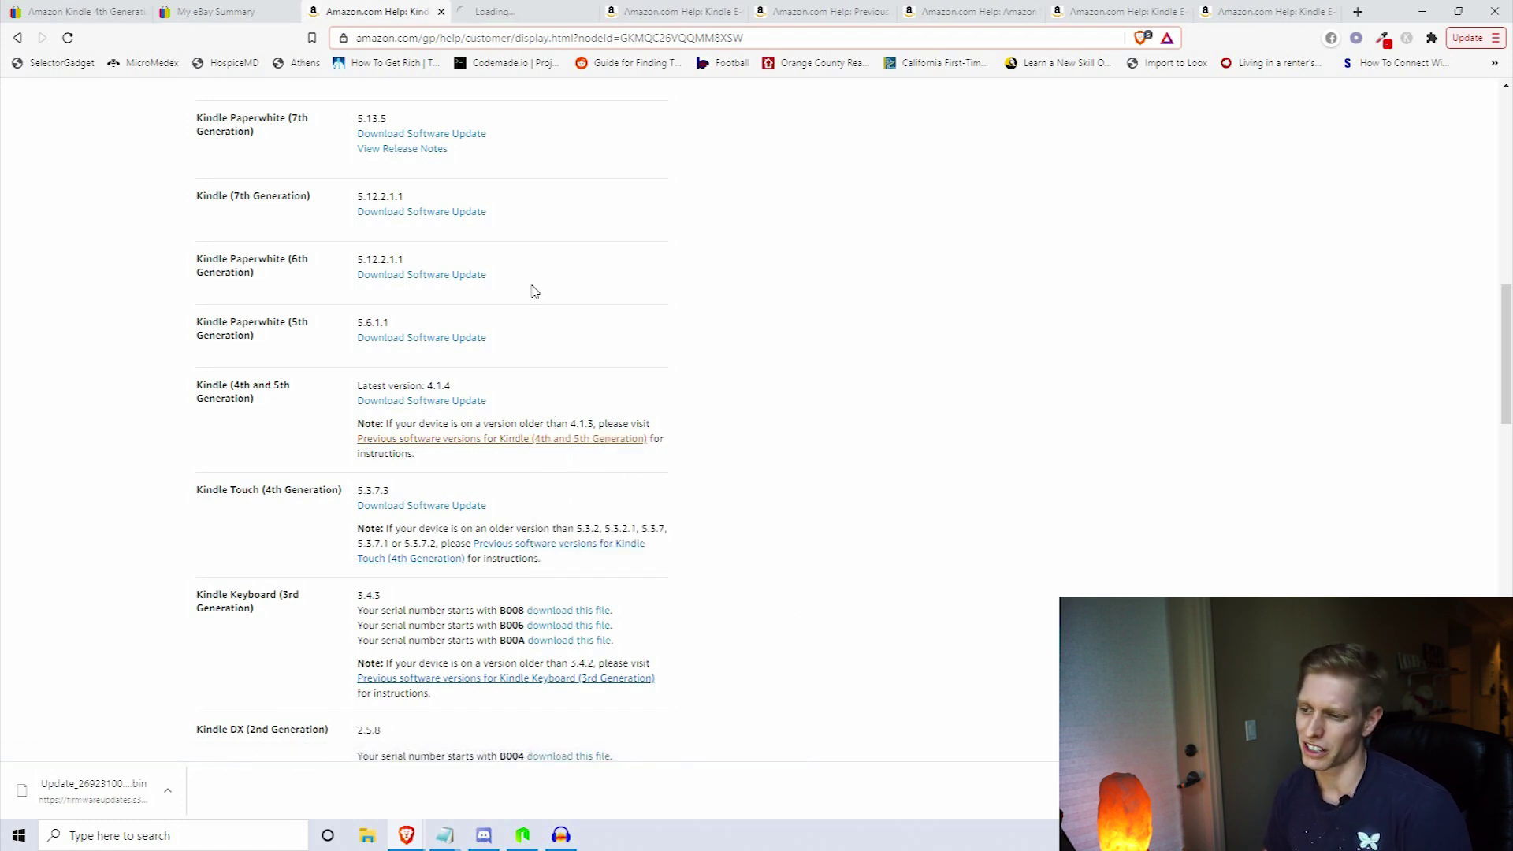
left_click(515, 15)
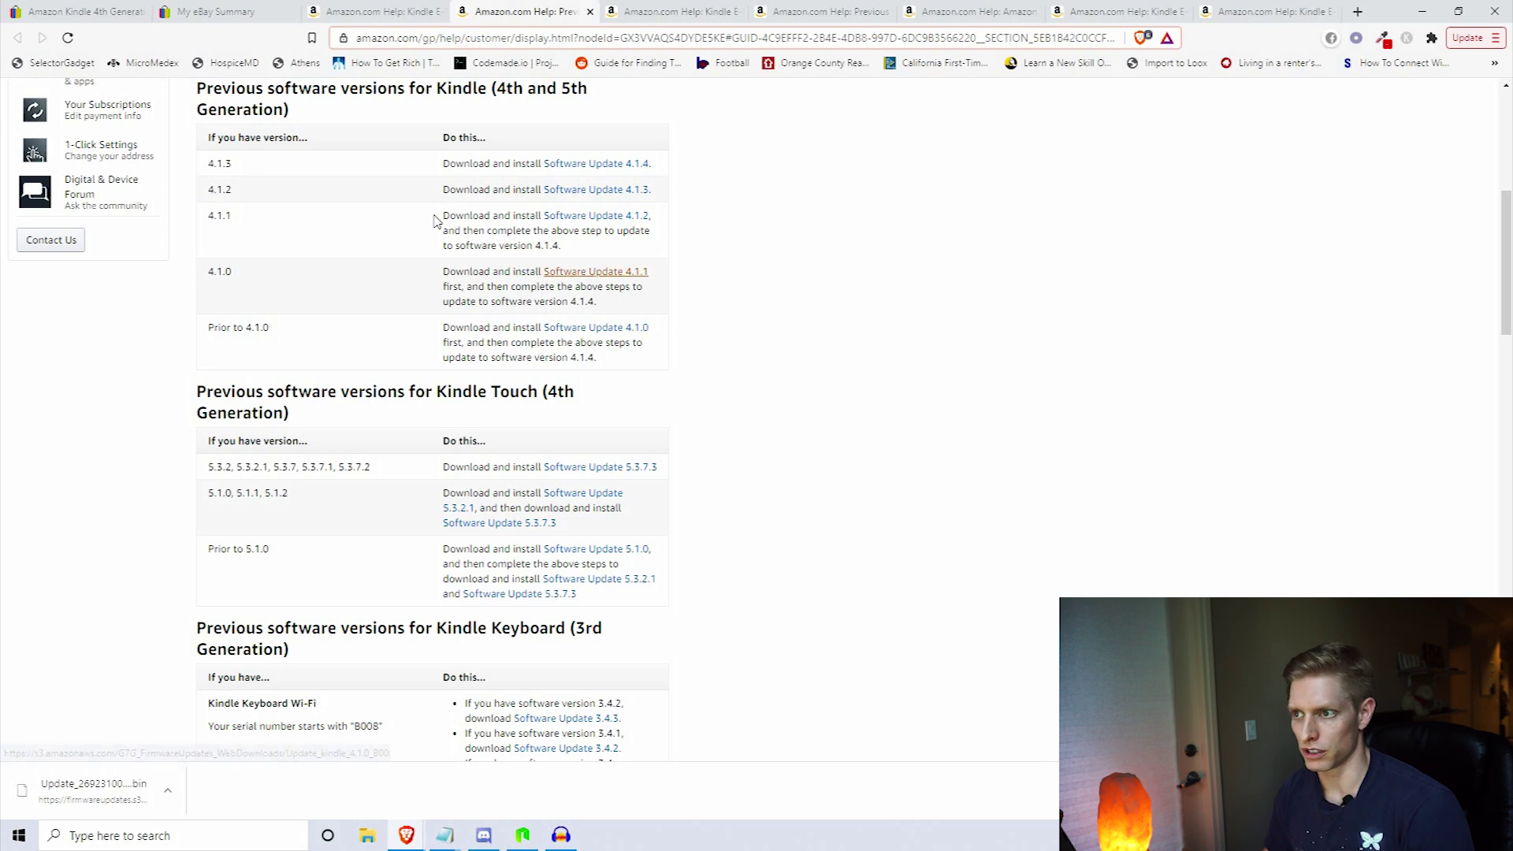
key("ctrl+shift+Tab")
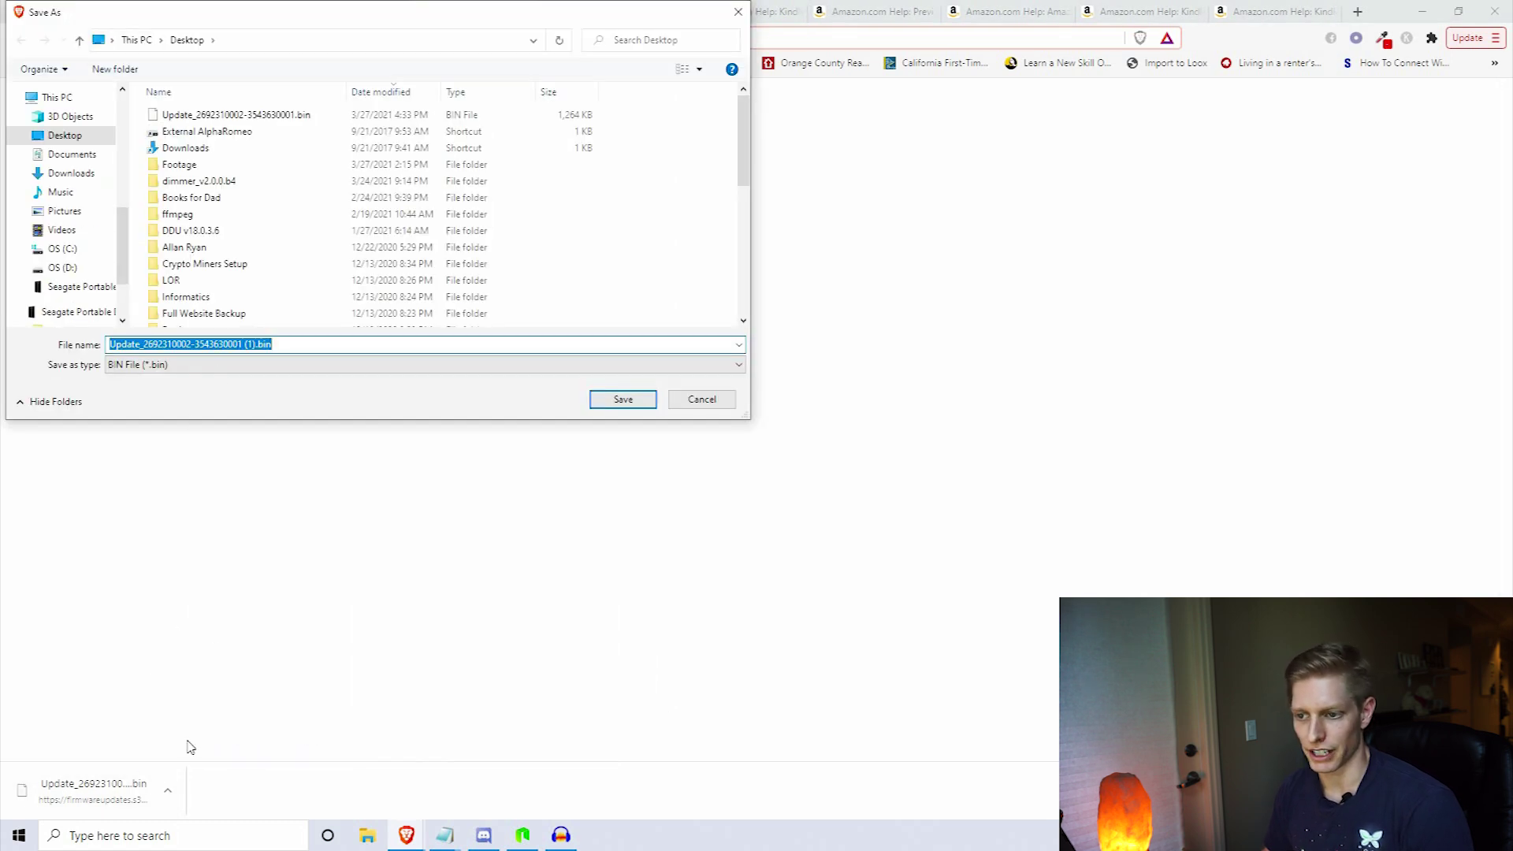
Cancel the Save As for the Kindle update .bin because a copy is already on the Desktop
left_click(701, 399)
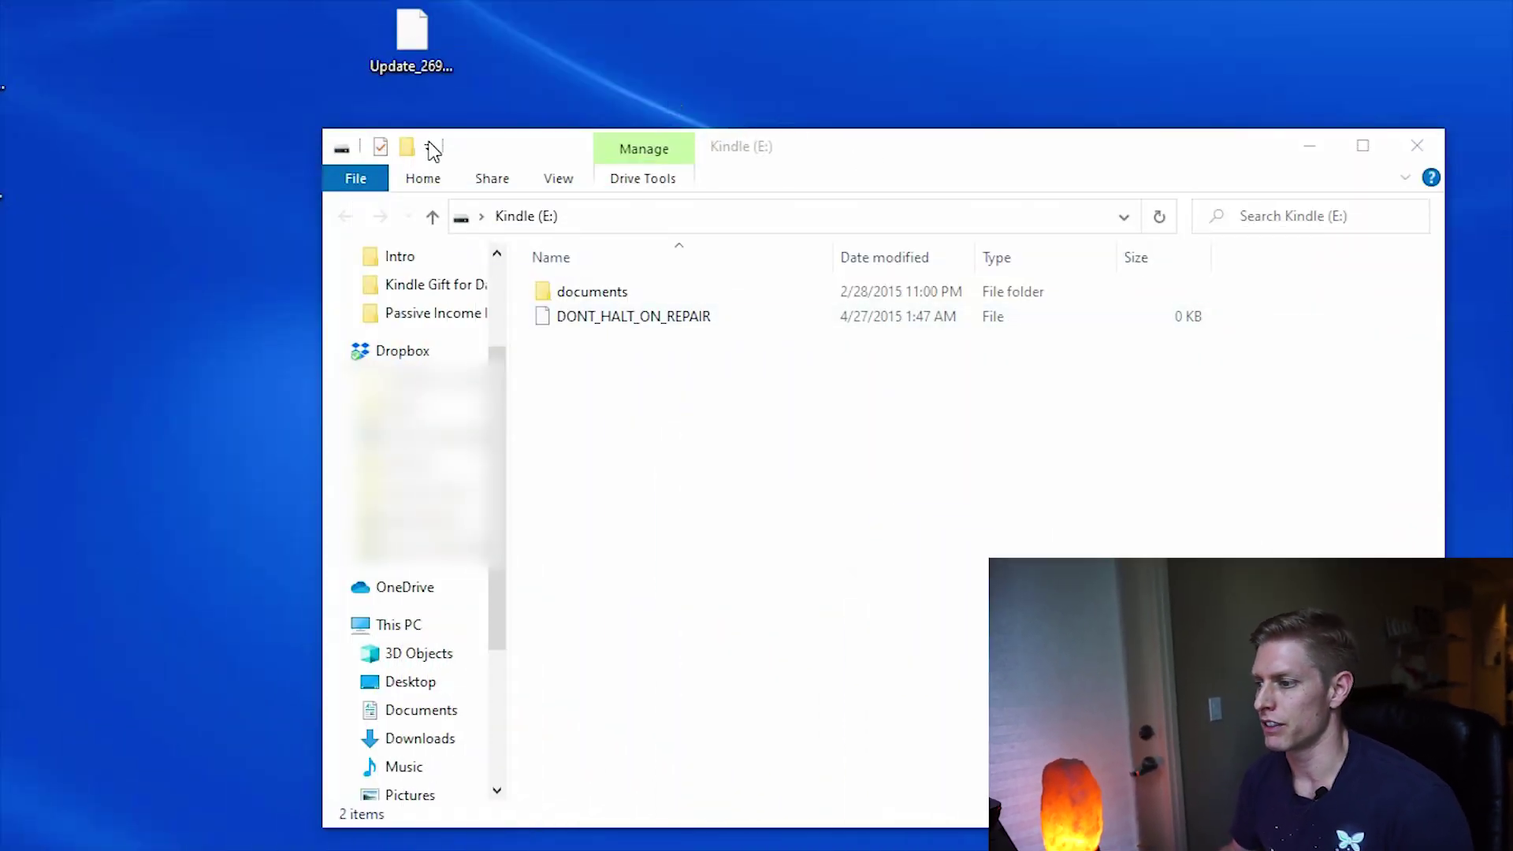
left_click(411, 38)
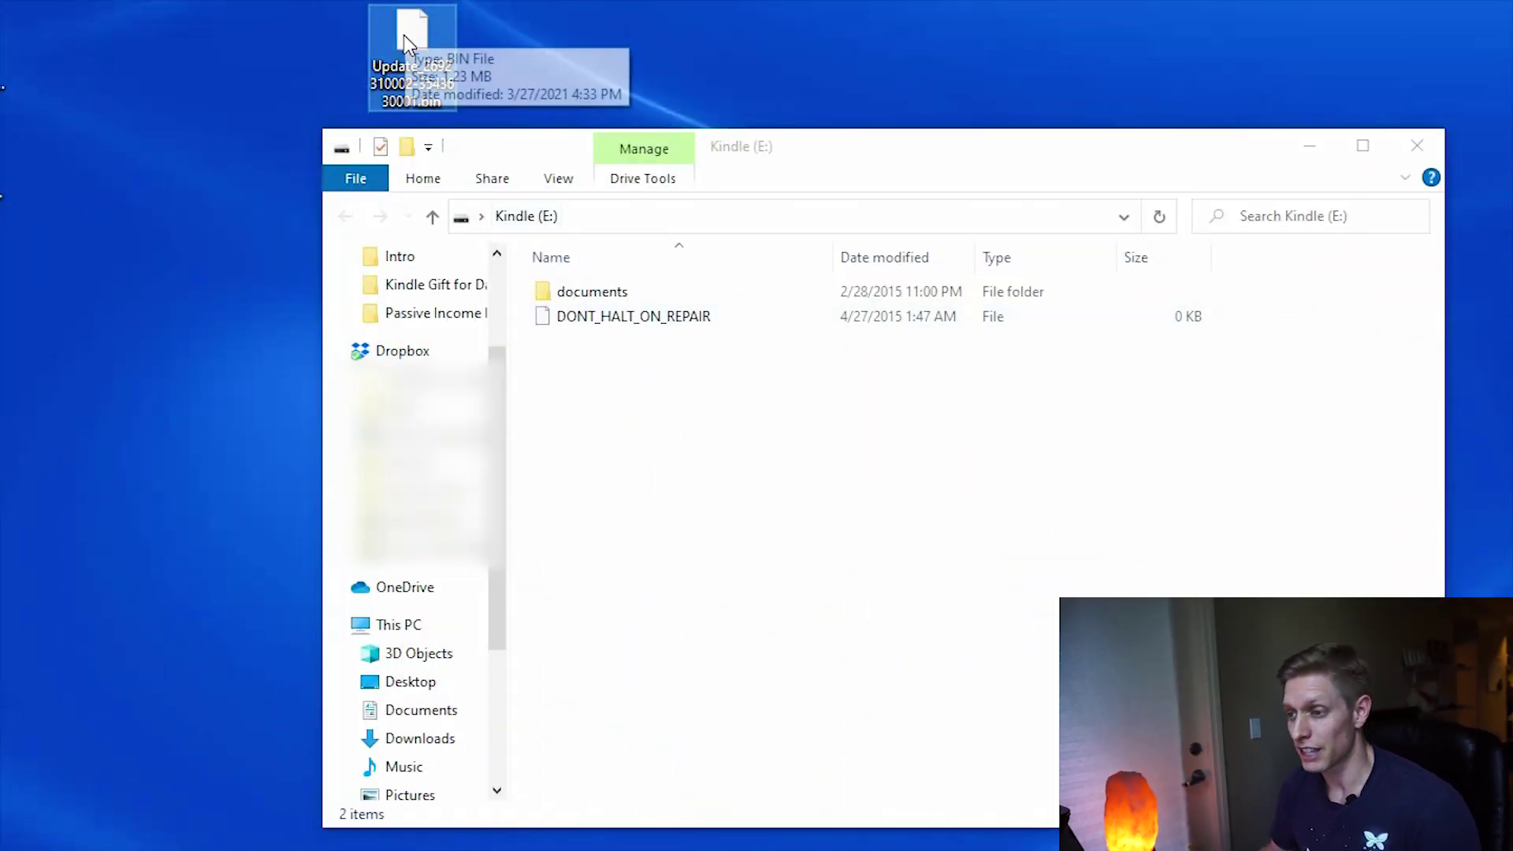
mouse_move(422, 36)
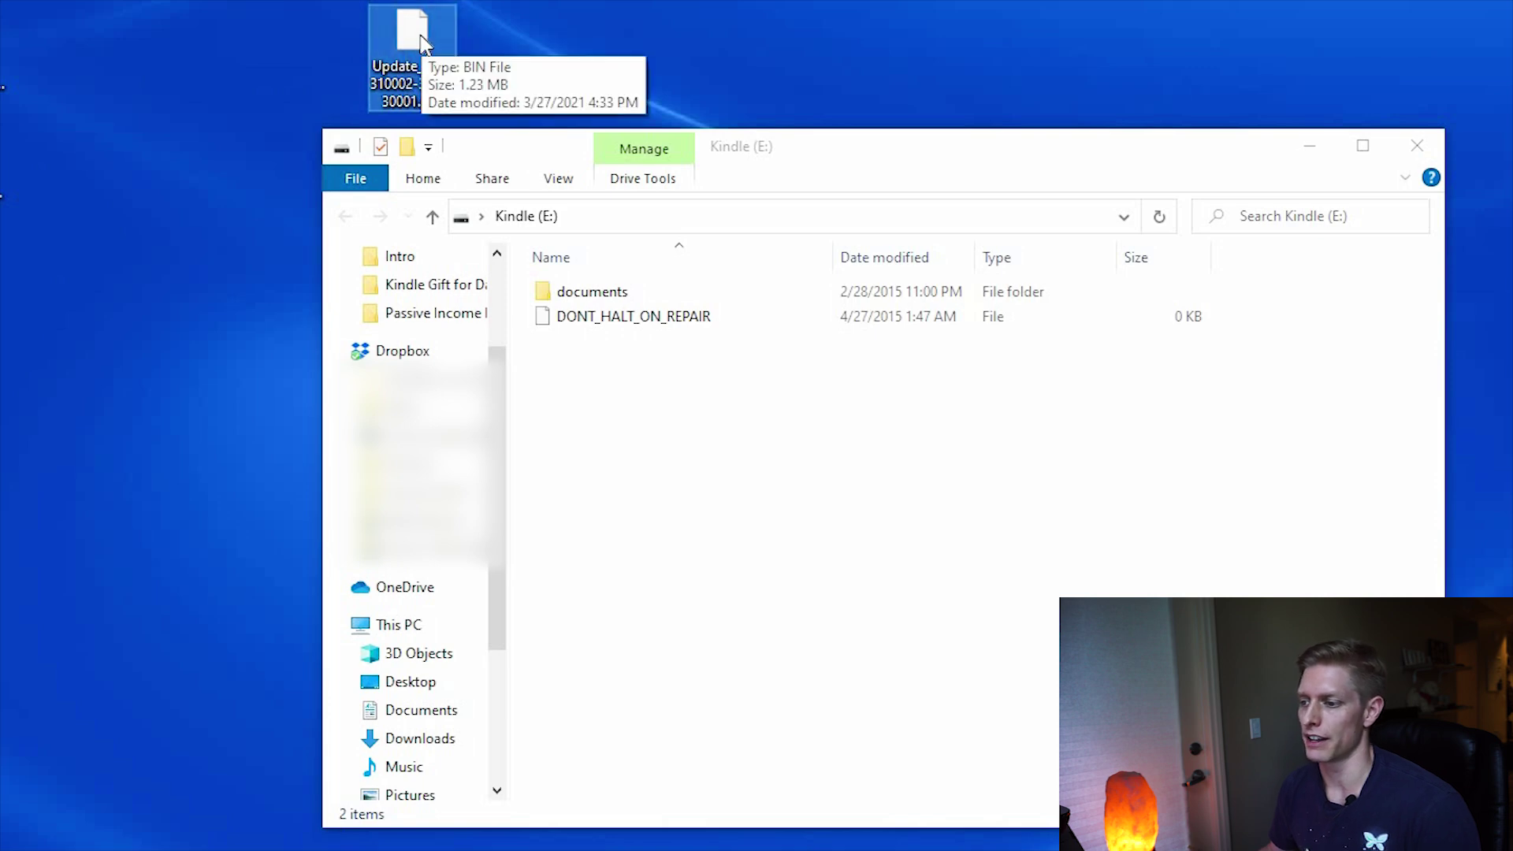
left_click_drag(423, 36, 797, 536)
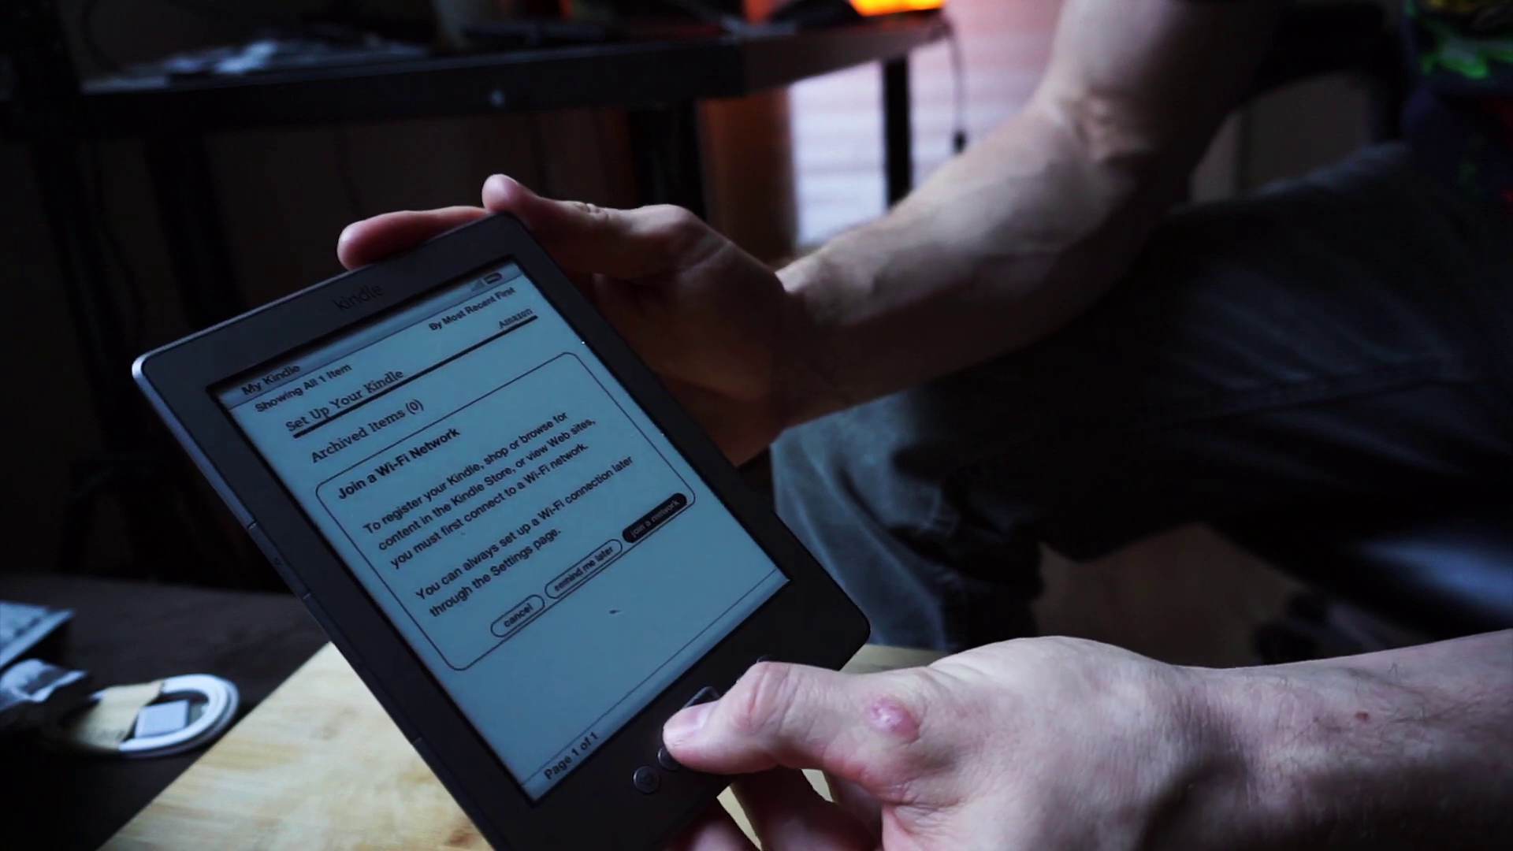
Postpone the Kindle's Wi-Fi prompt, then run Update Your Kindle from the Settings menu
key("Left")
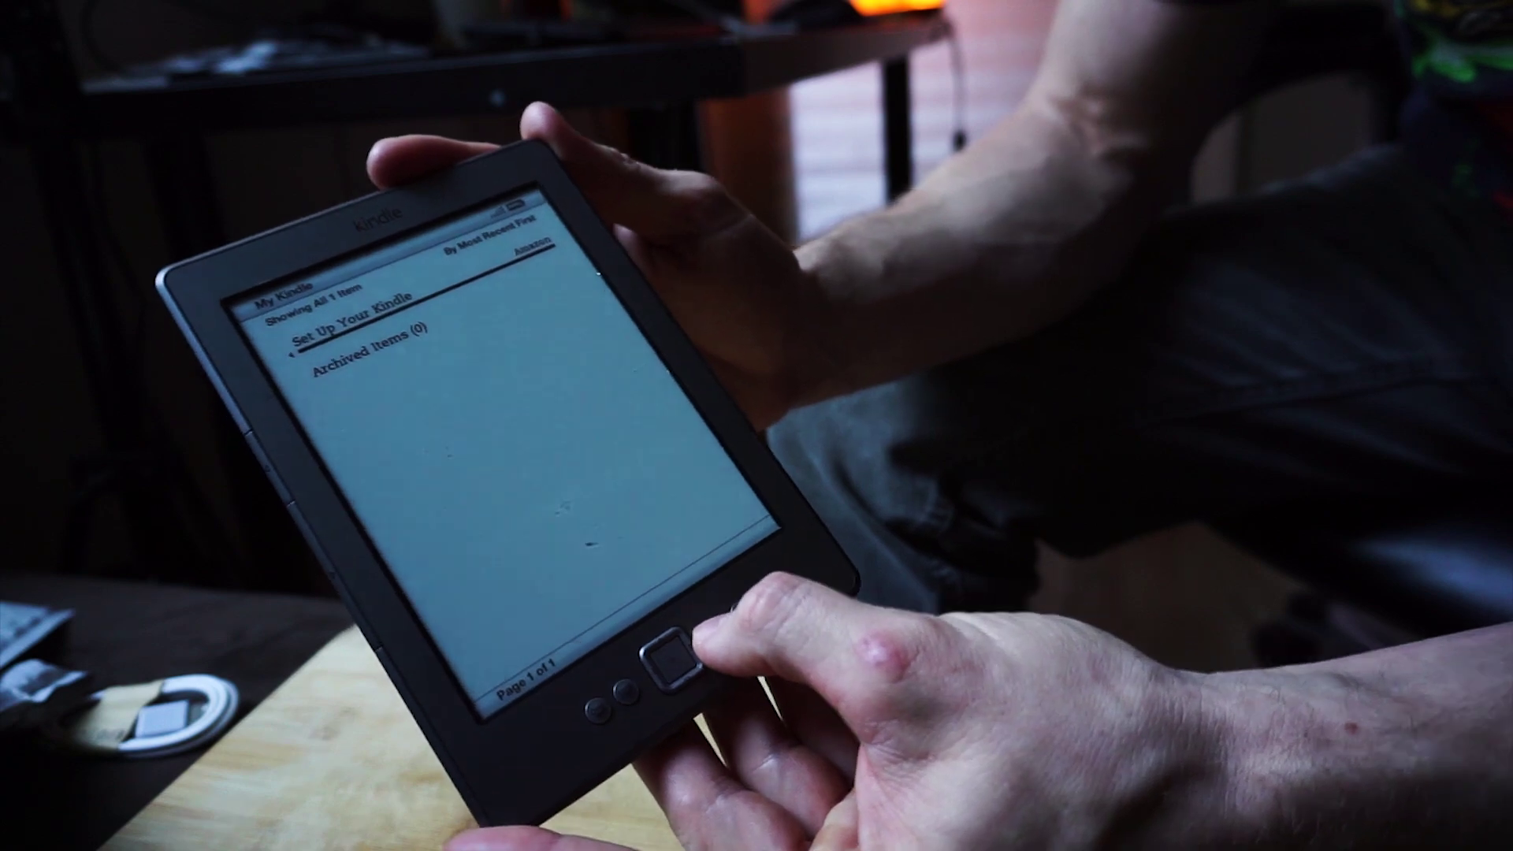
key("Menu")
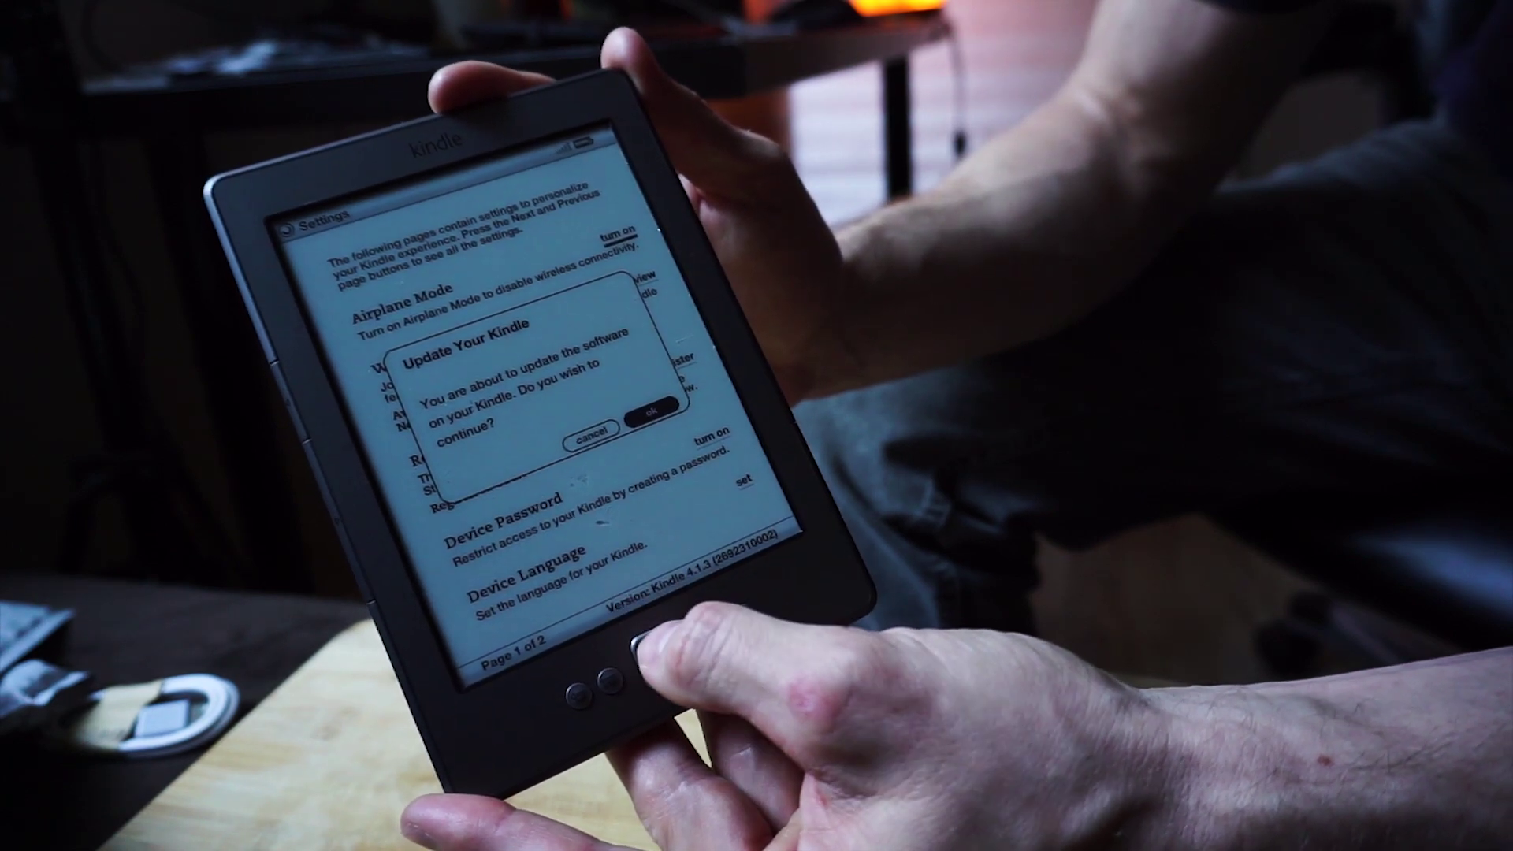
key("Return")
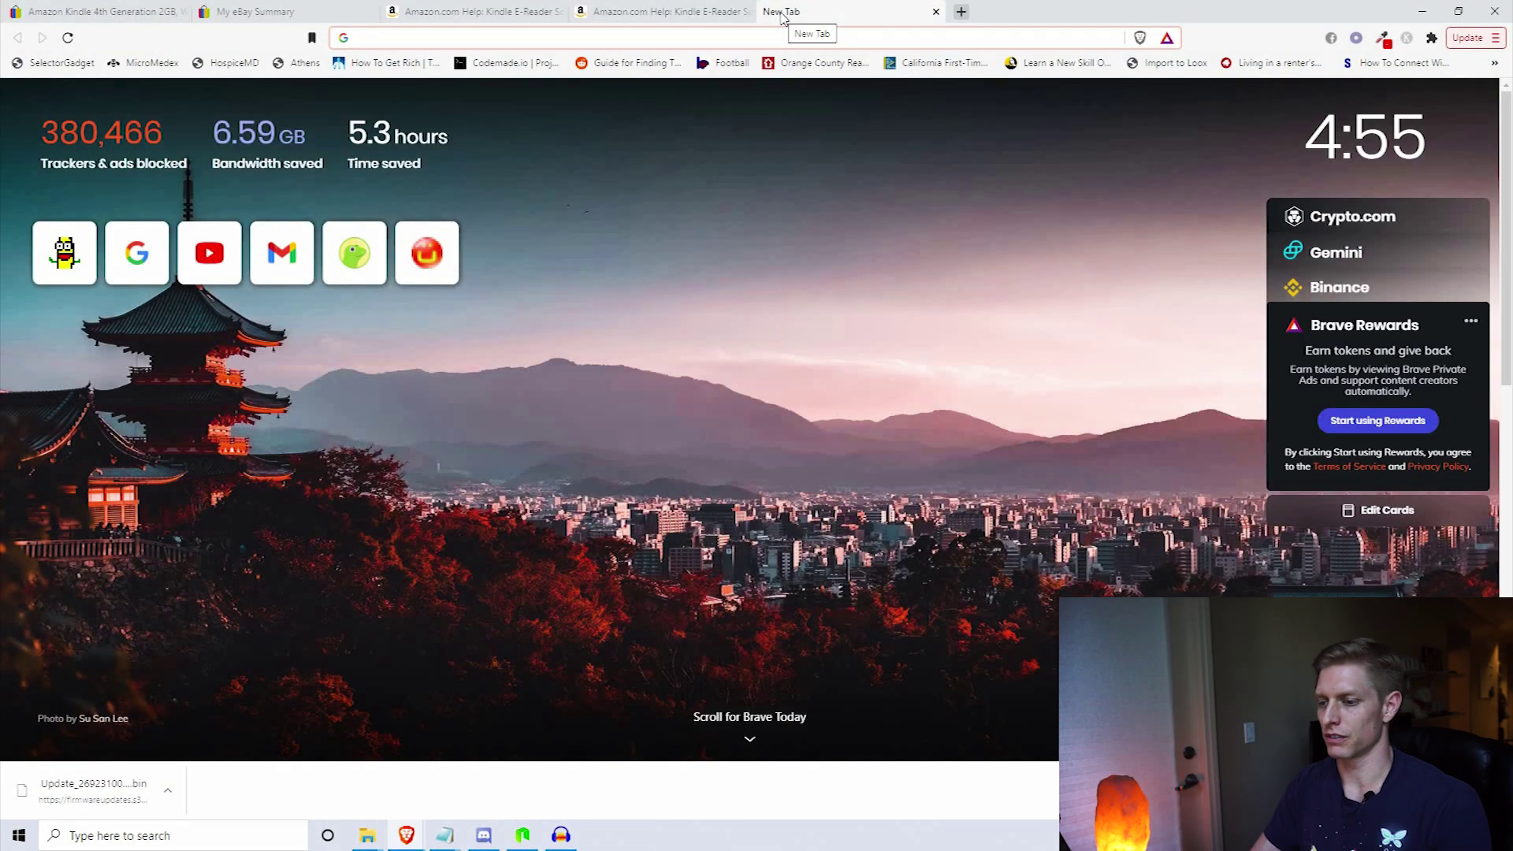
Search the web for 'lib.gen' from a new tab's address bar
type("lib.gen")
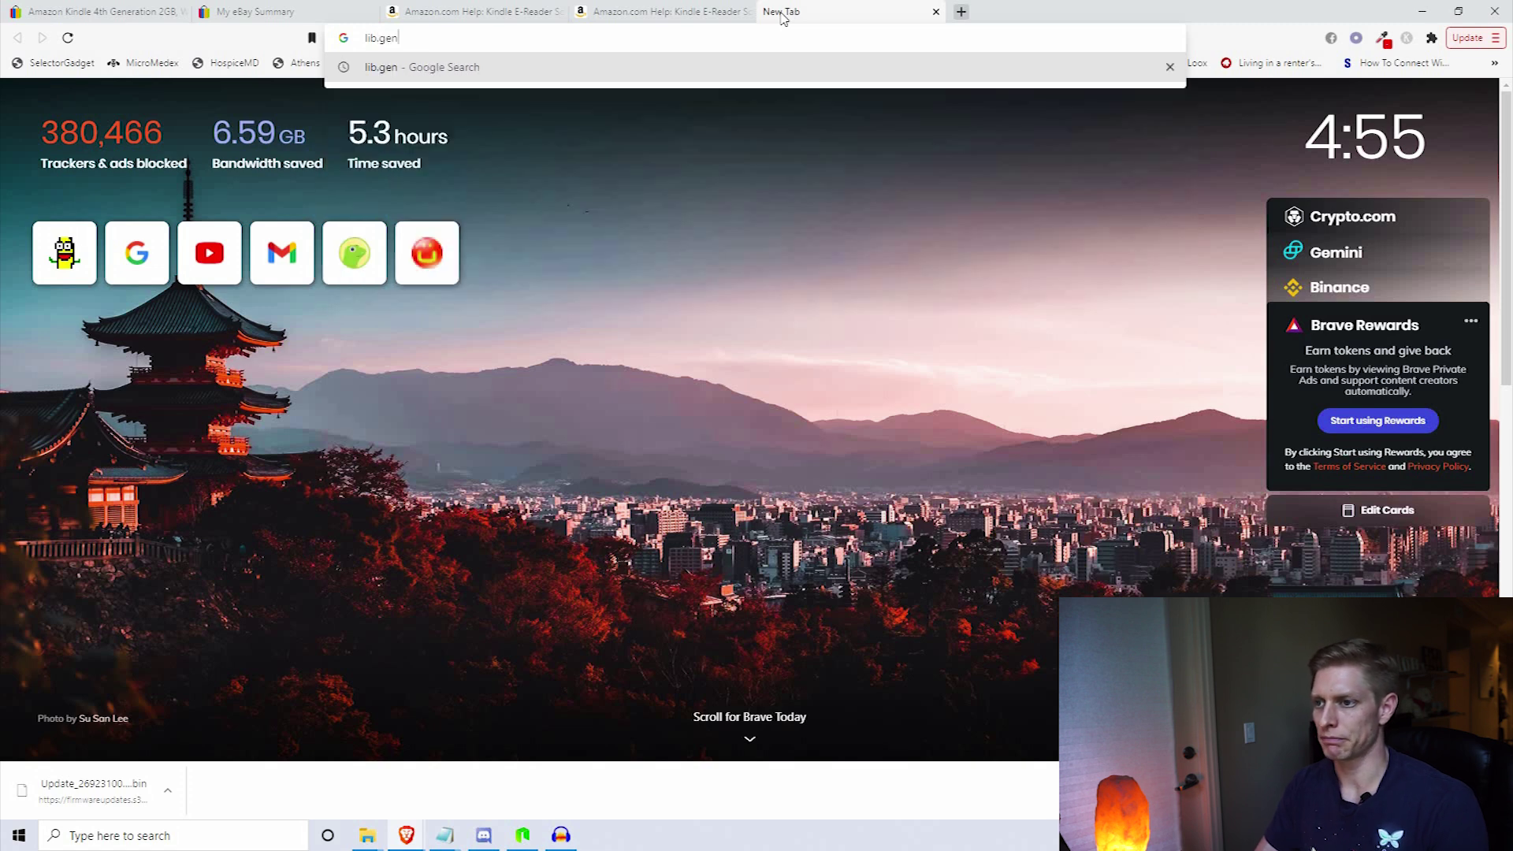
key("Return")
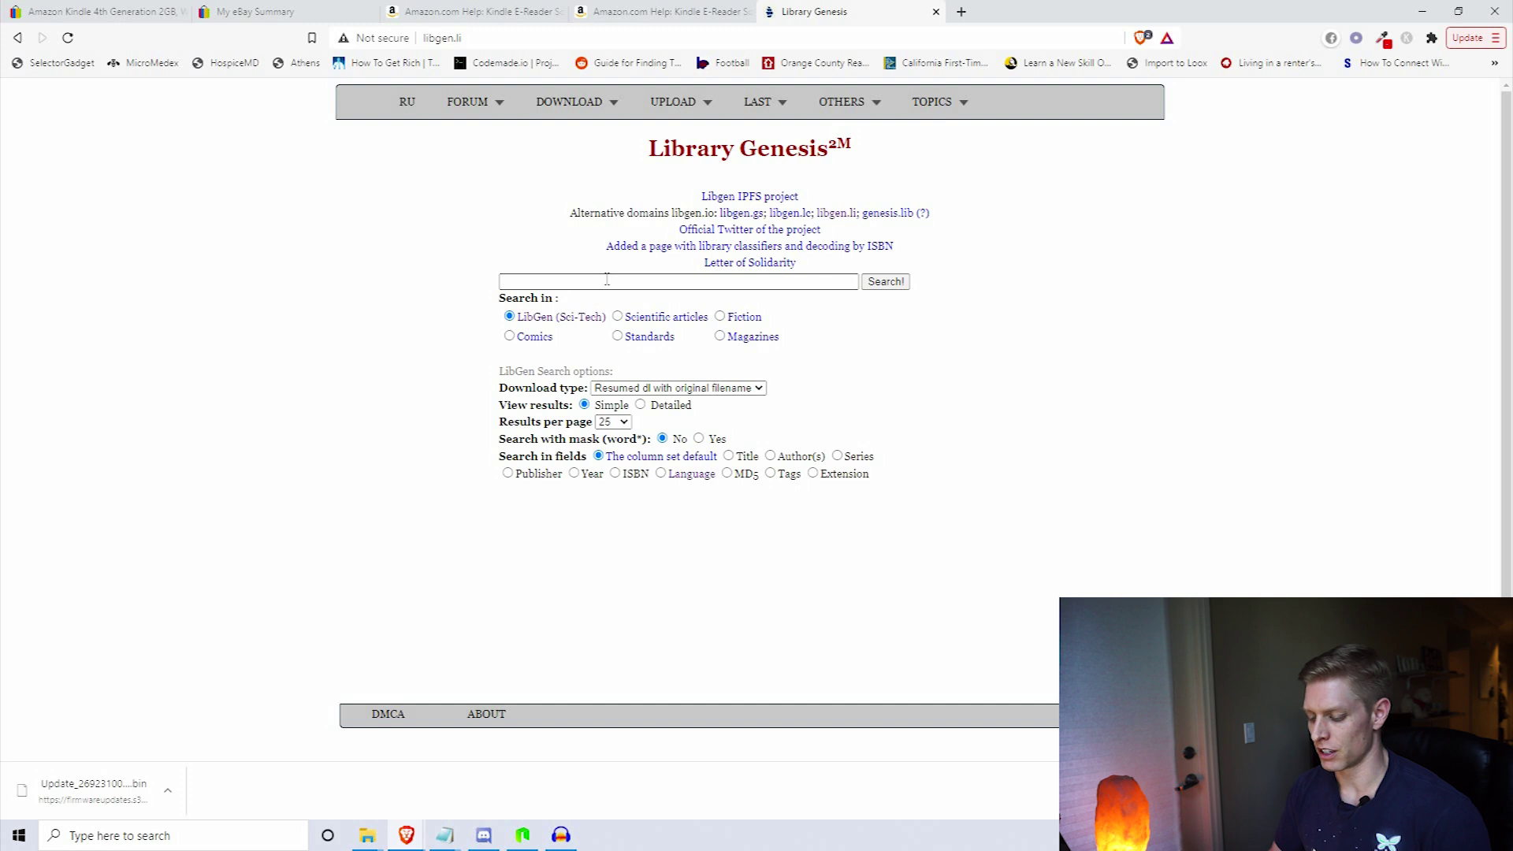
Search Library Genesis for 'tools of the titans' and open the epub edition's download page
left_click(607, 279)
type("tools of the titans")
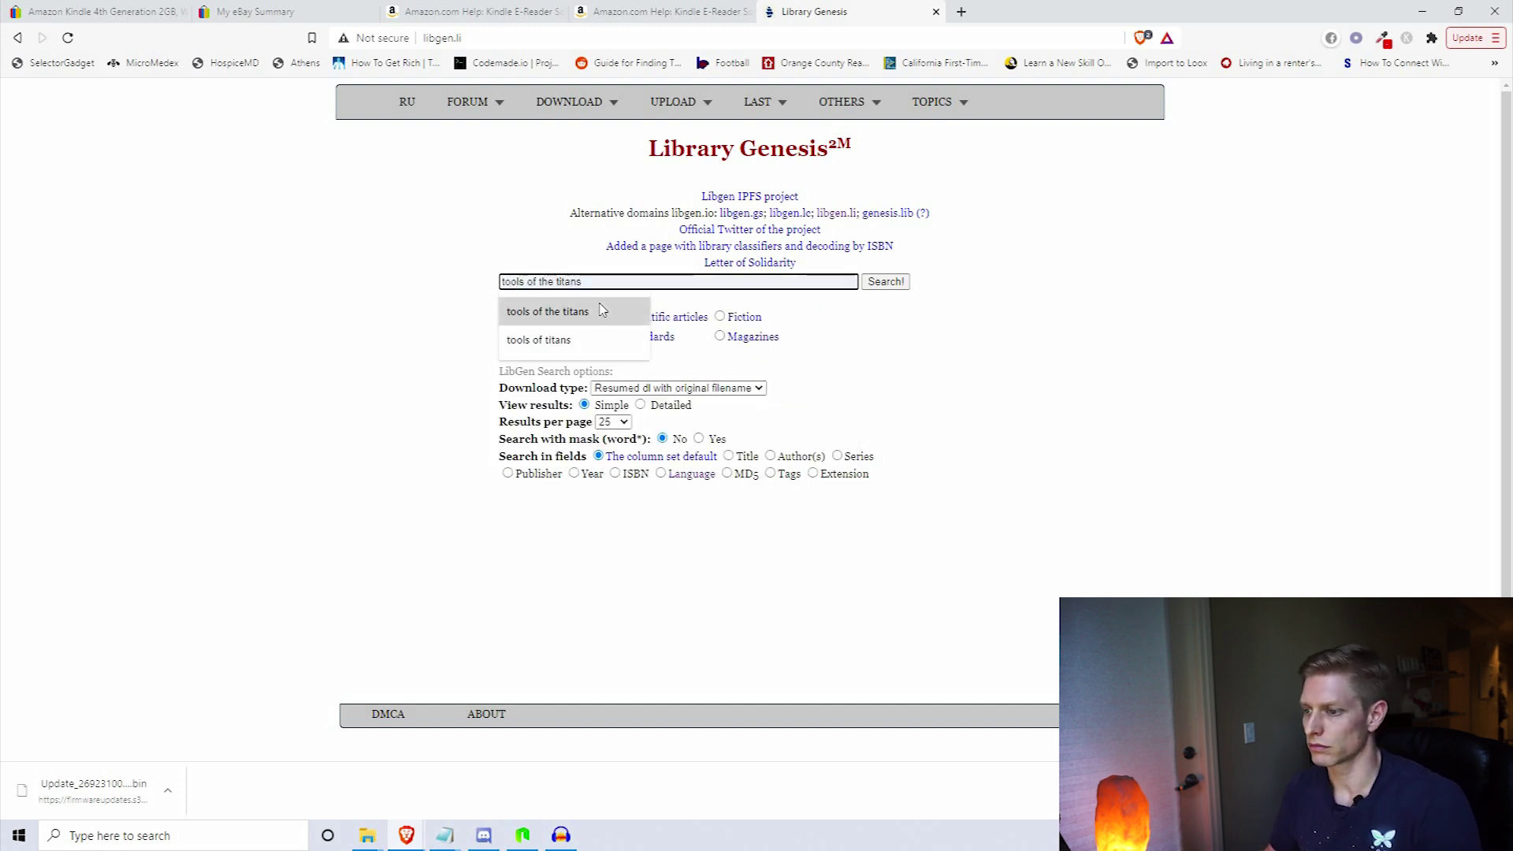
left_click(605, 311)
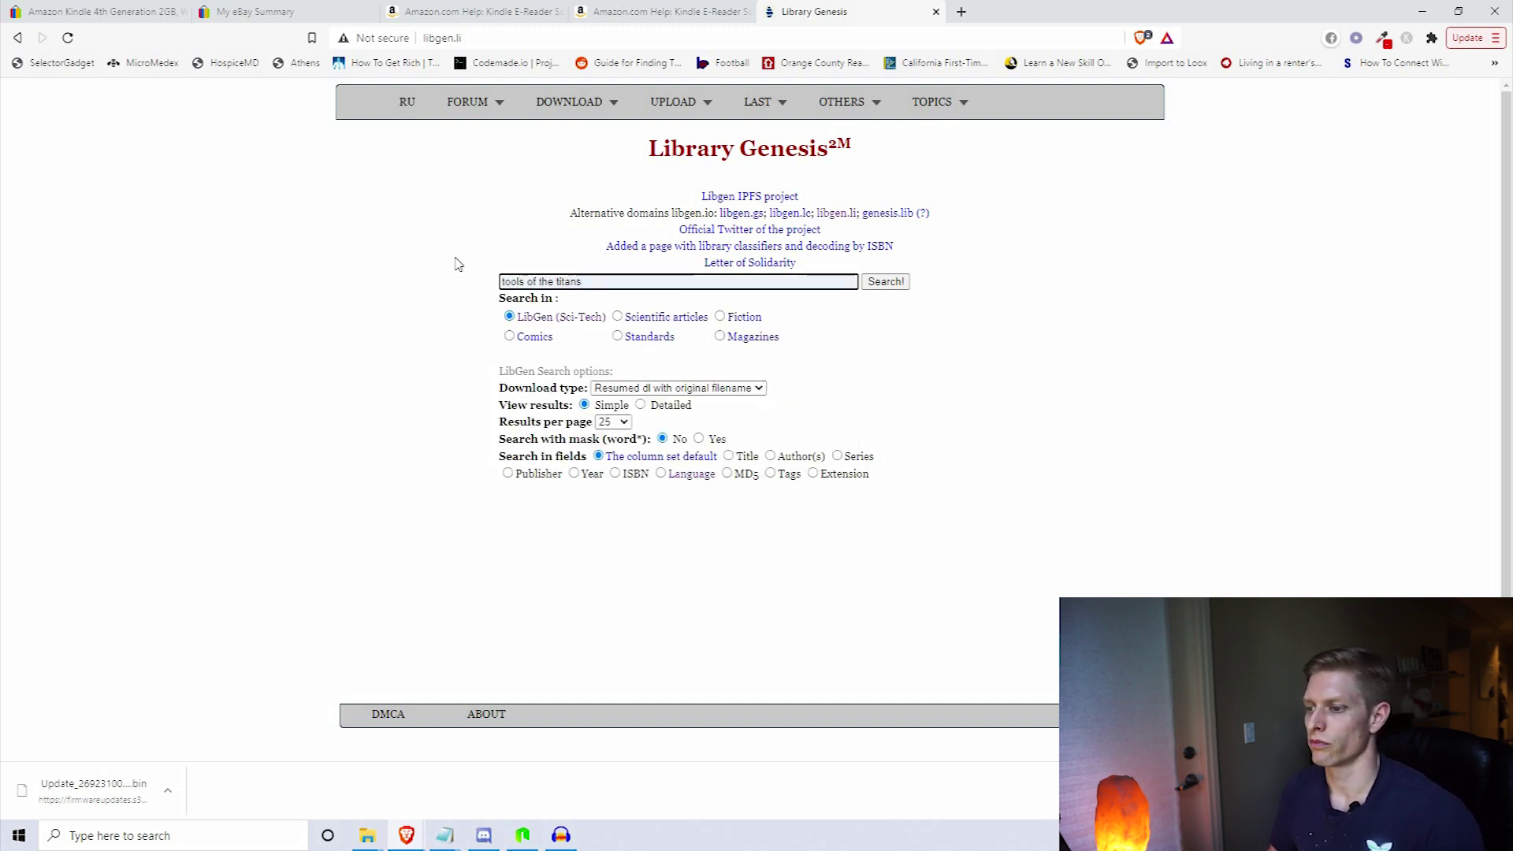
left_click(885, 283)
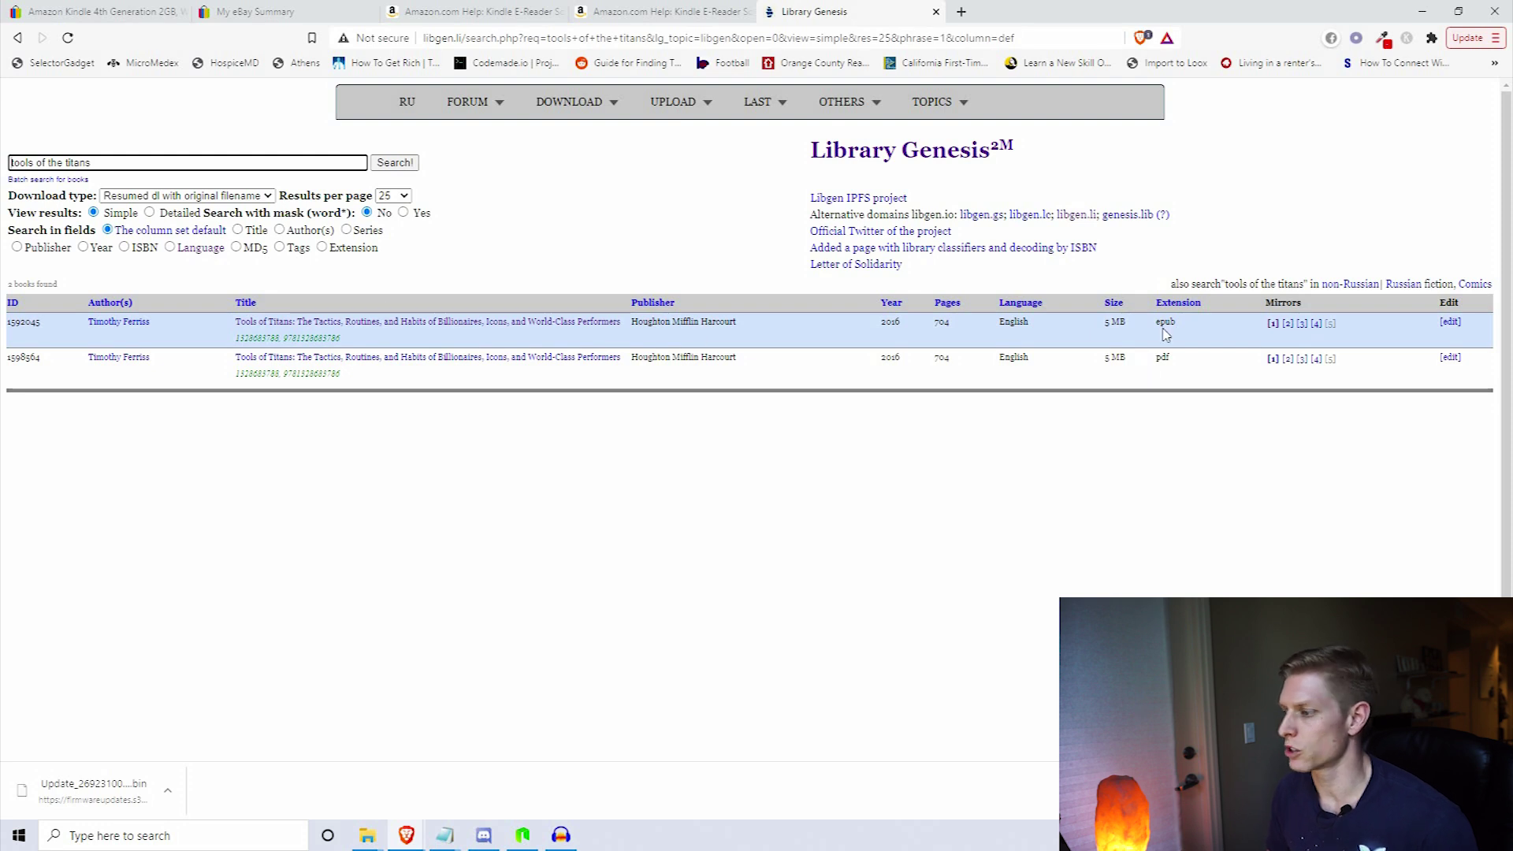
left_click(436, 323)
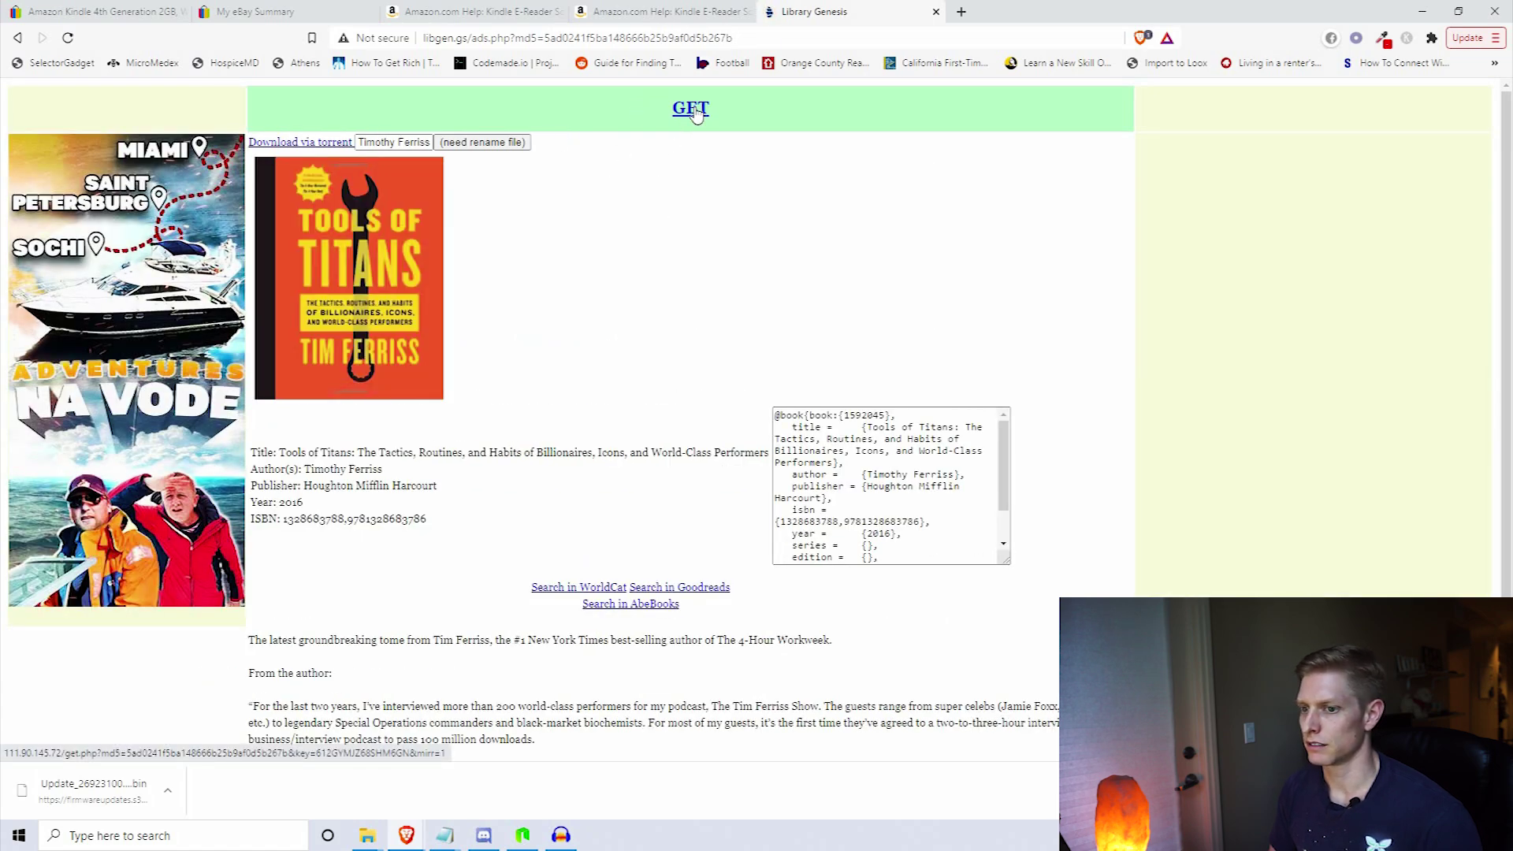
Download the Tools of Titans epub with GET and save it to the Desktop
left_click(692, 109)
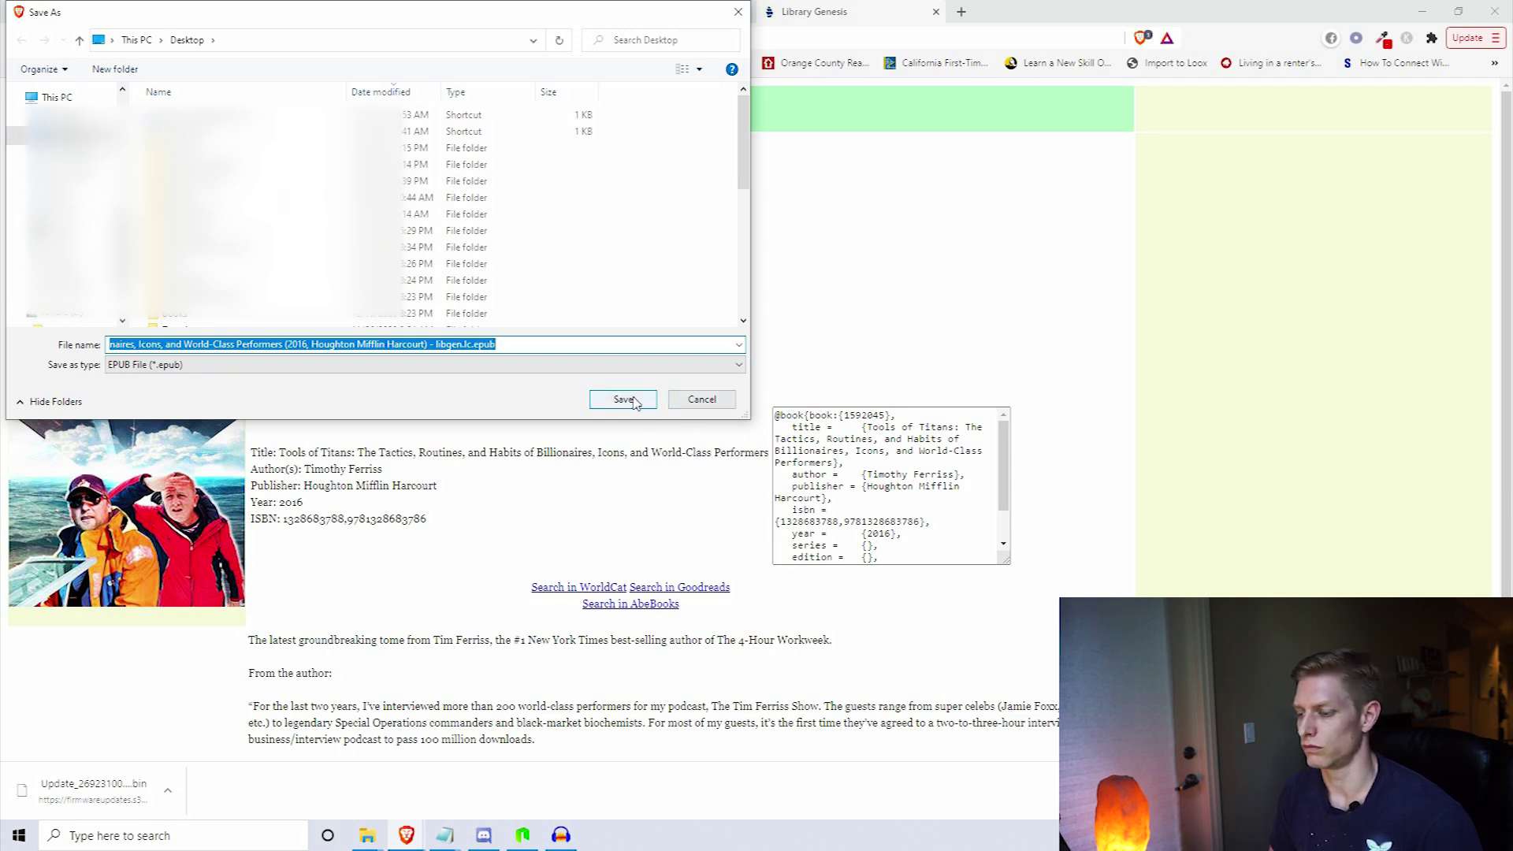
left_click(634, 403)
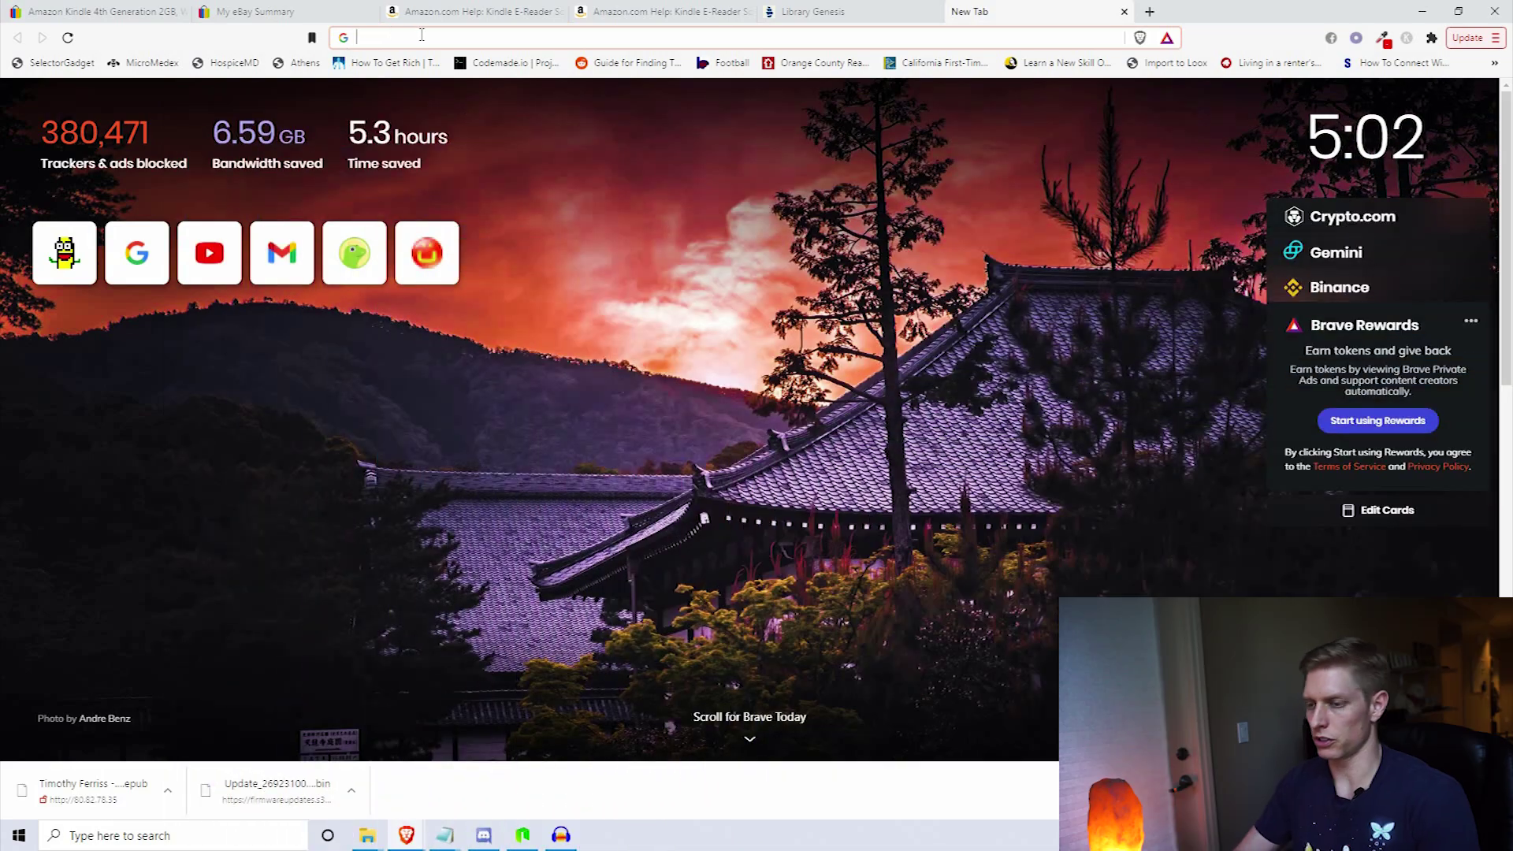
Google 'epub to mobi' and open the ebook.online-convert.com MOBI converter
left_click(422, 37)
type("google.com")
key("Return")
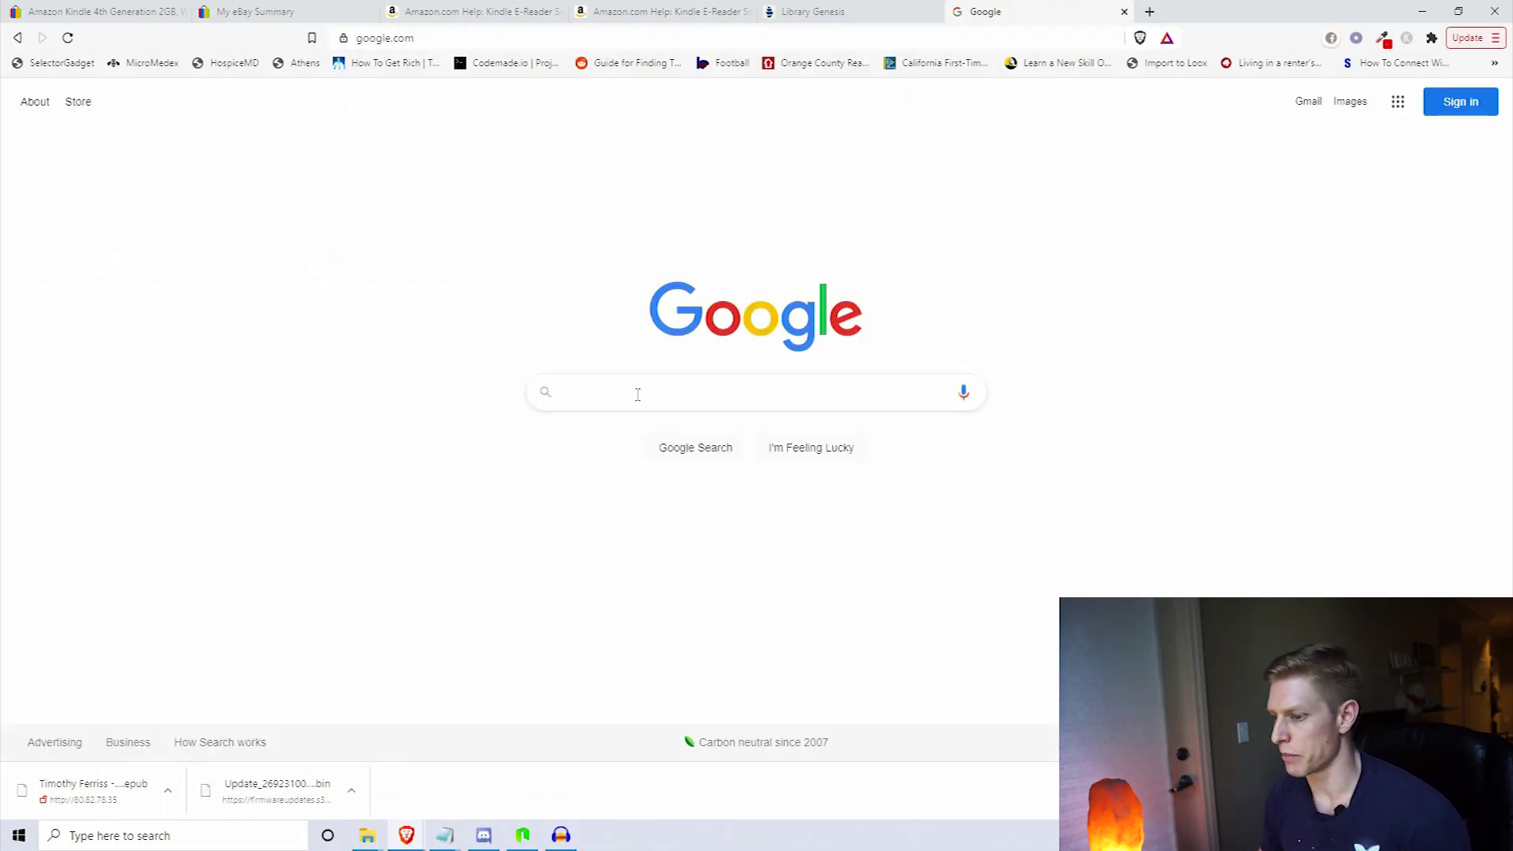
left_click(638, 393)
type("epub to mobi")
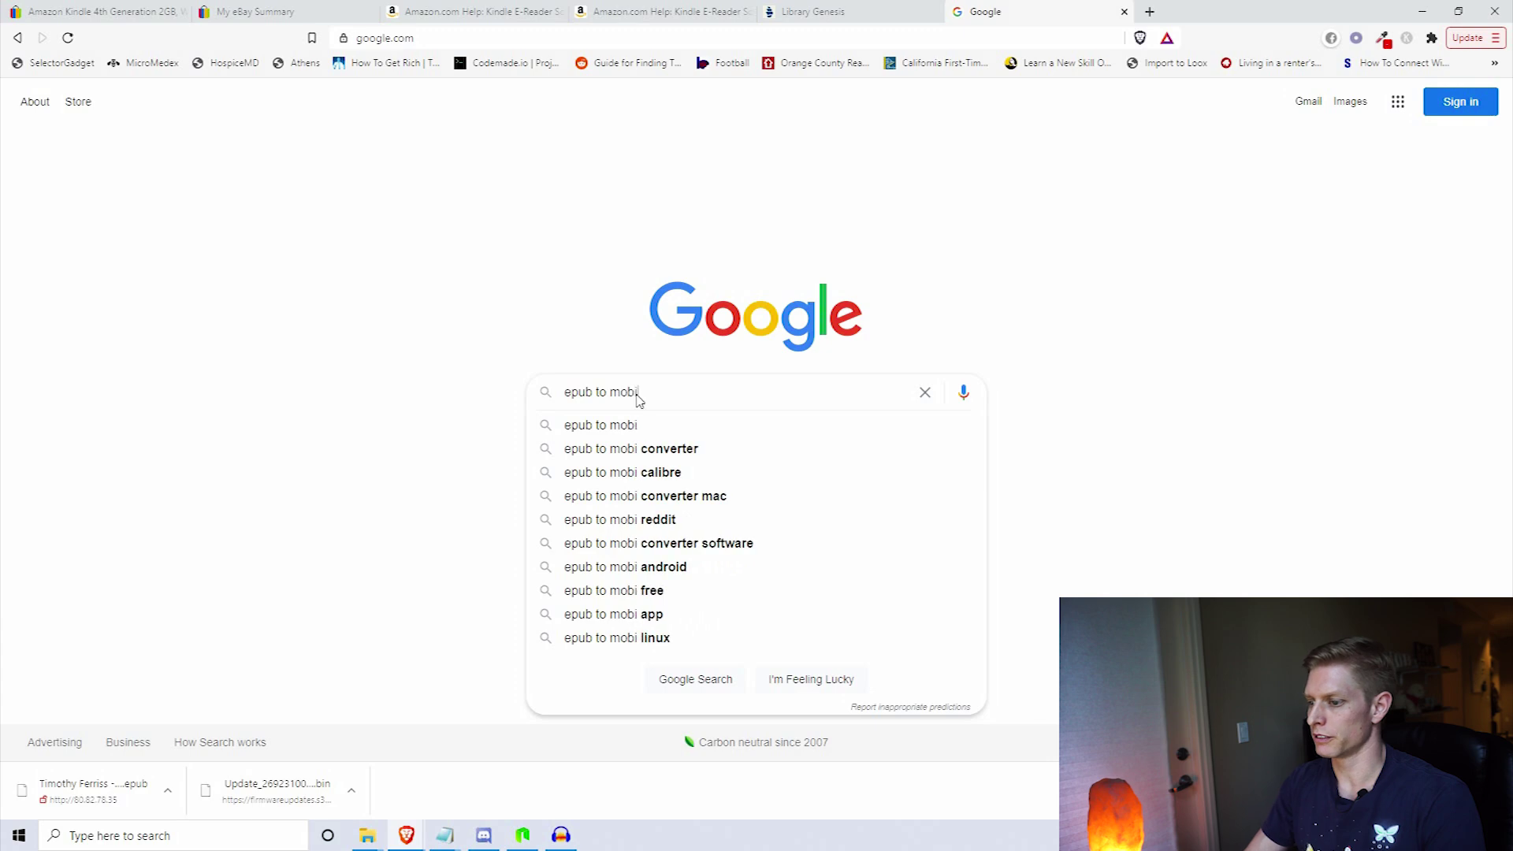
key("Return")
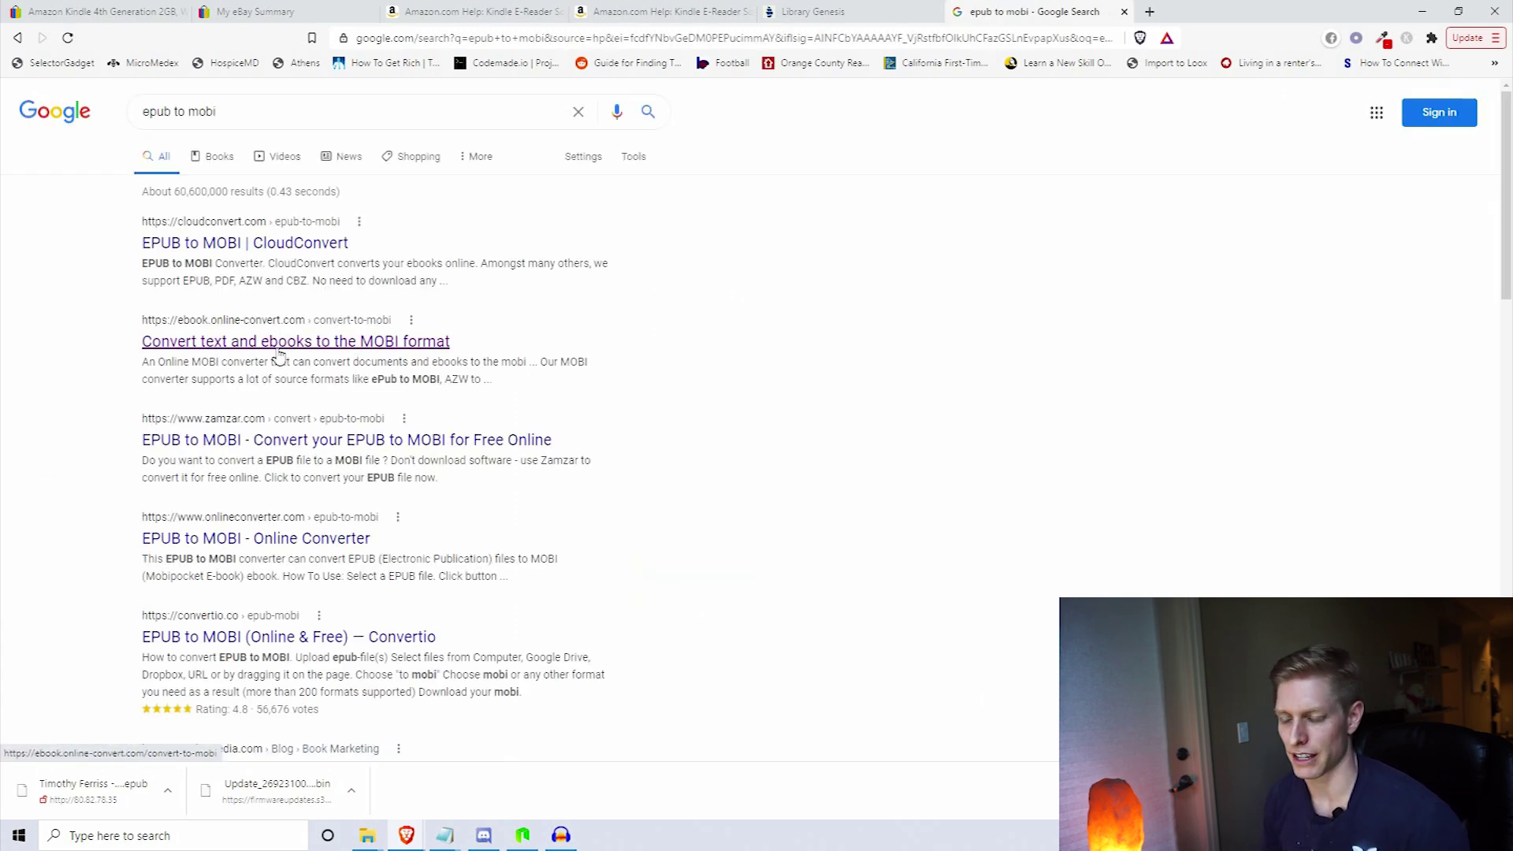
left_click(422, 375)
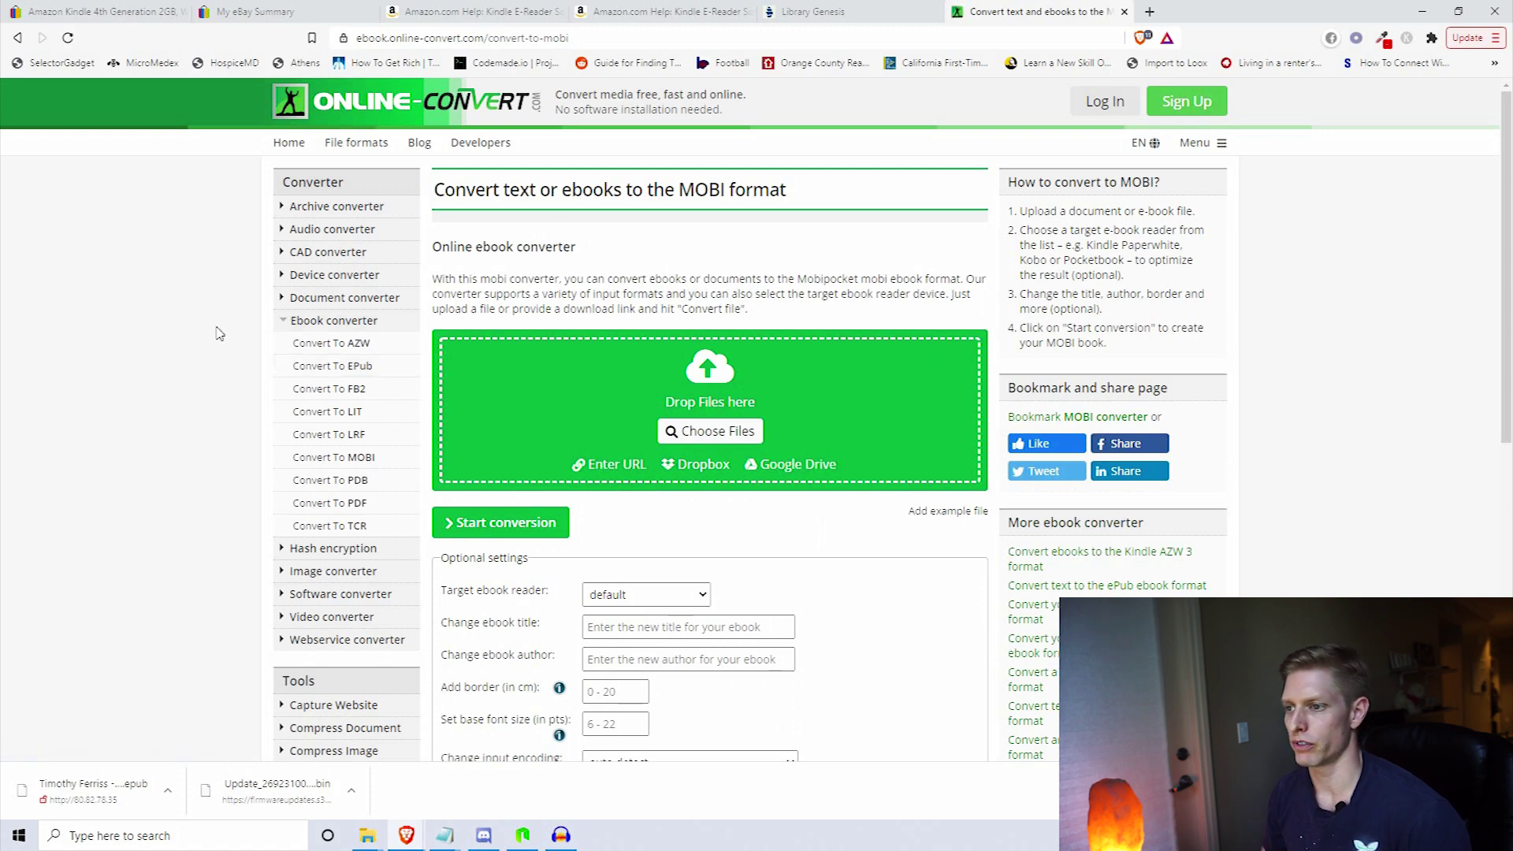
Upload the Tools of Titans EPUB file to Online-Convert
left_click(710, 432)
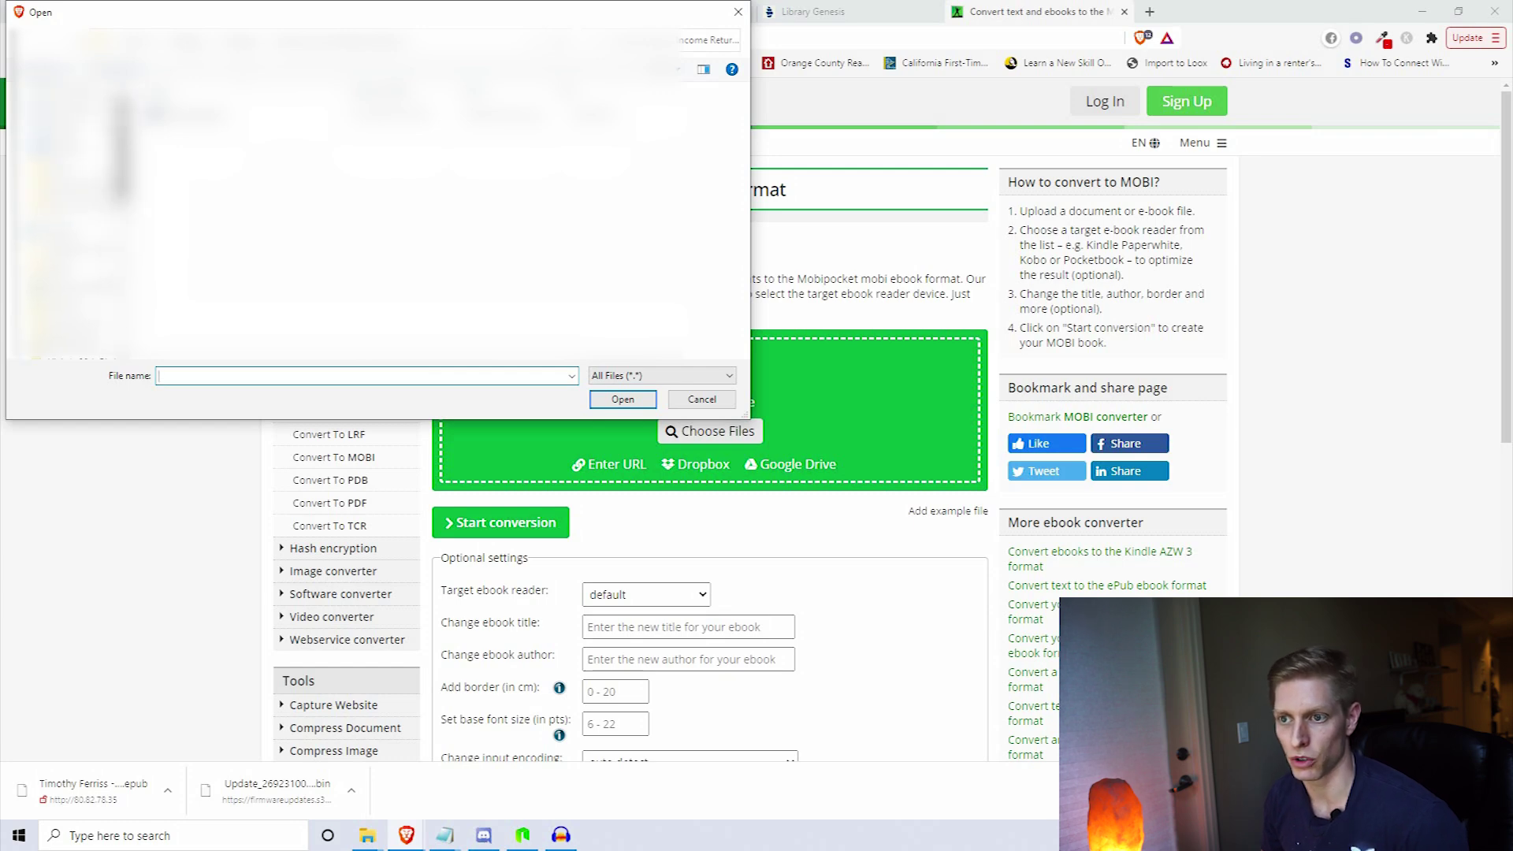
left_click(67, 178)
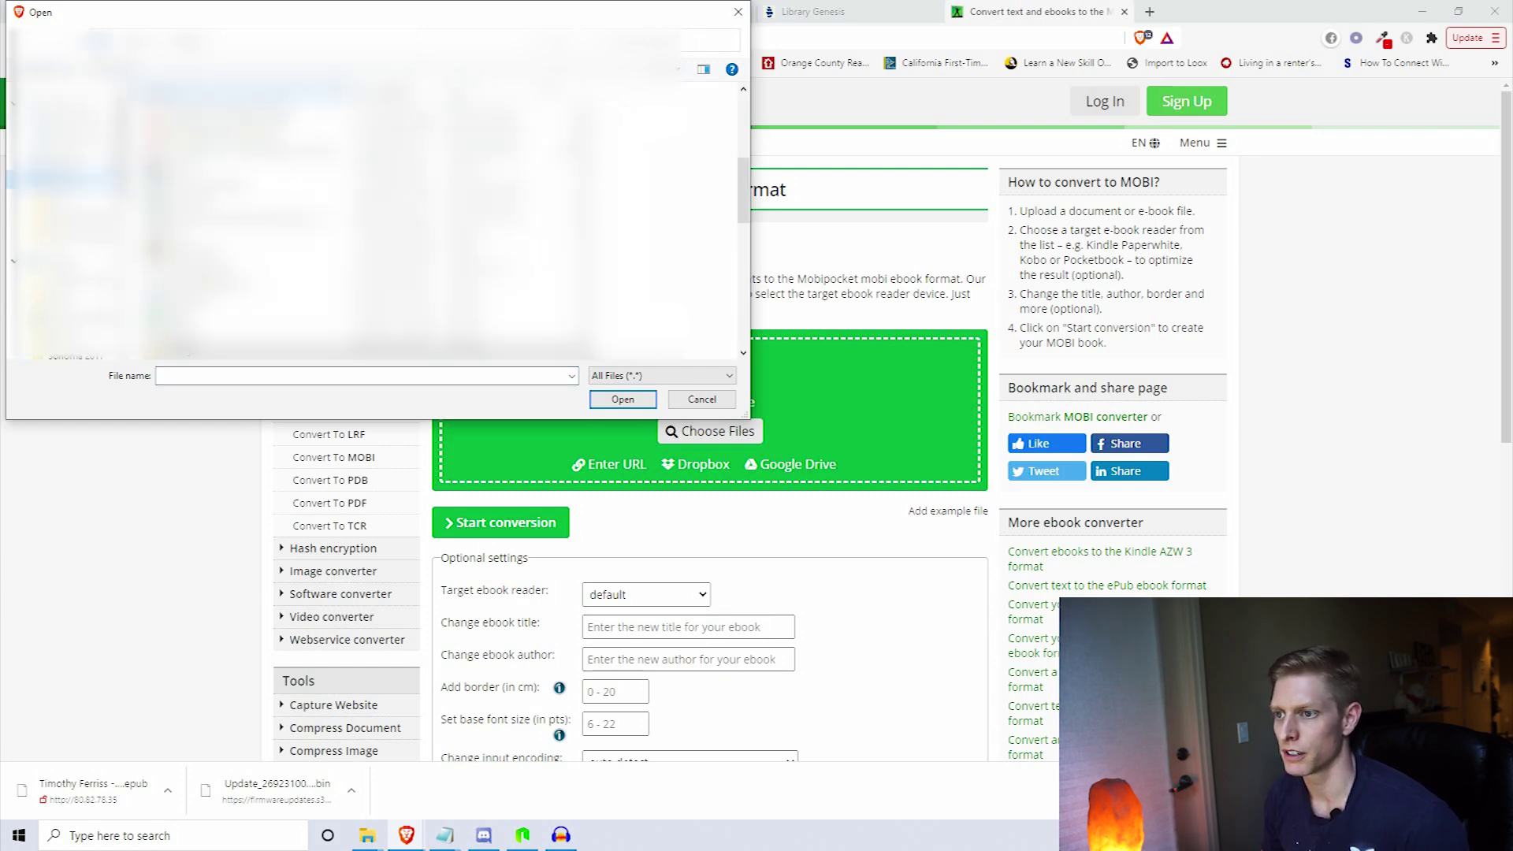
left_click_drag(682, 101, 504, 101)
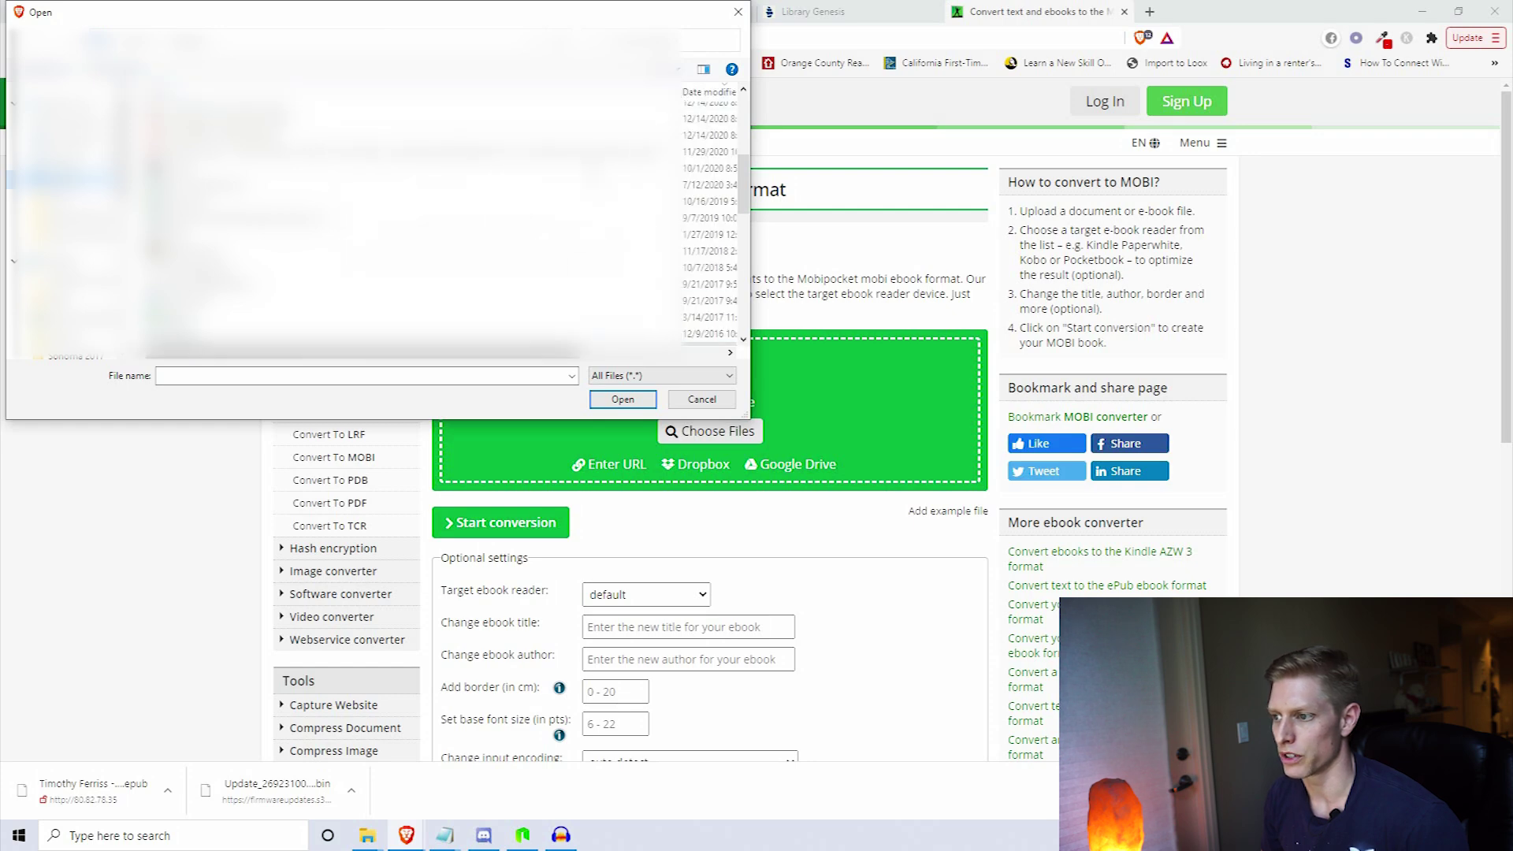
scroll(370, 213, "left", 3)
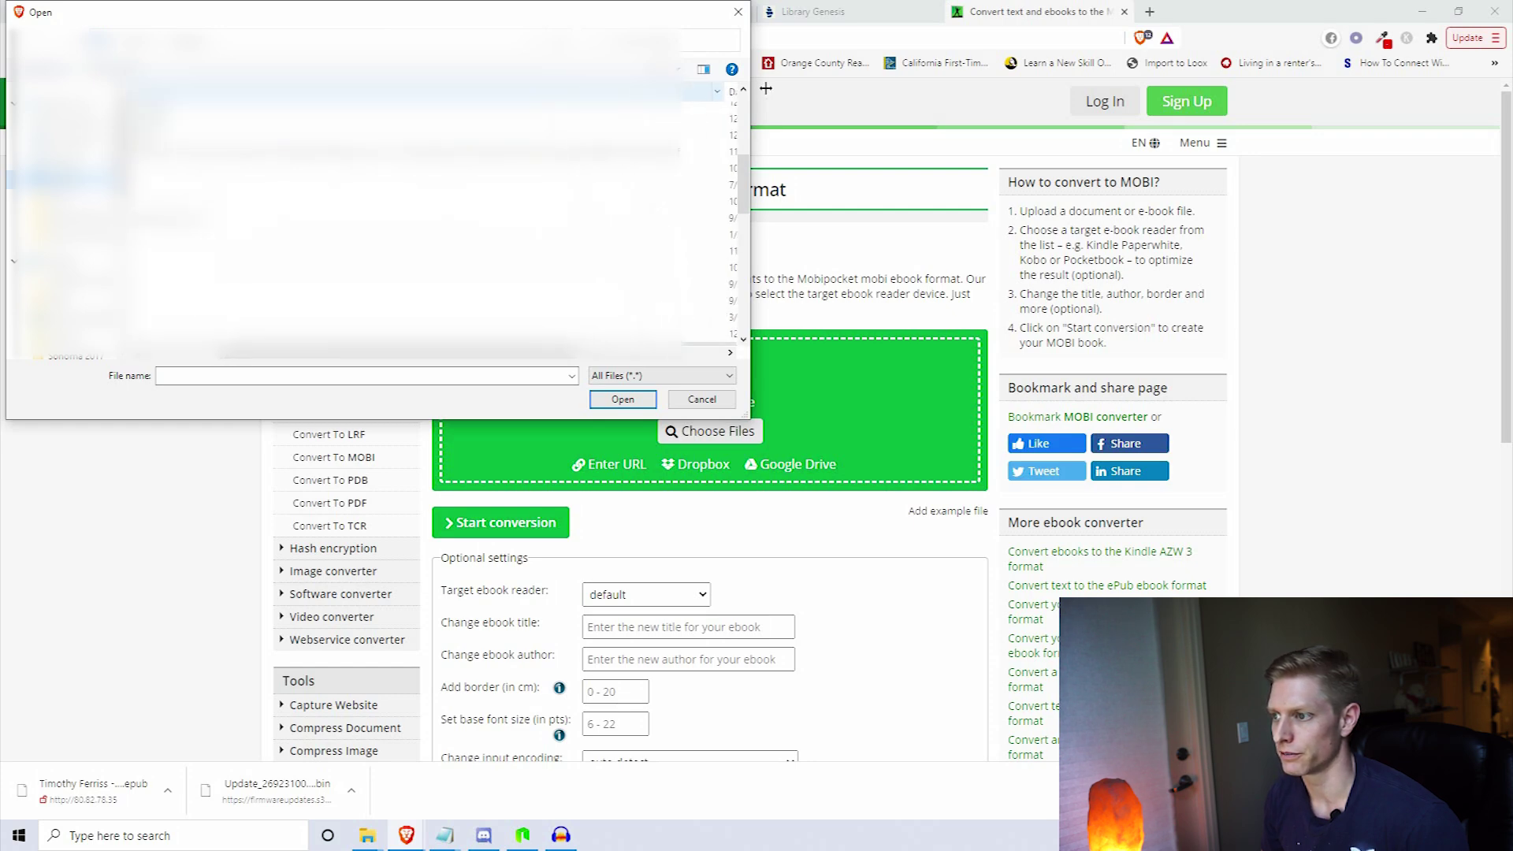
left_click(622, 398)
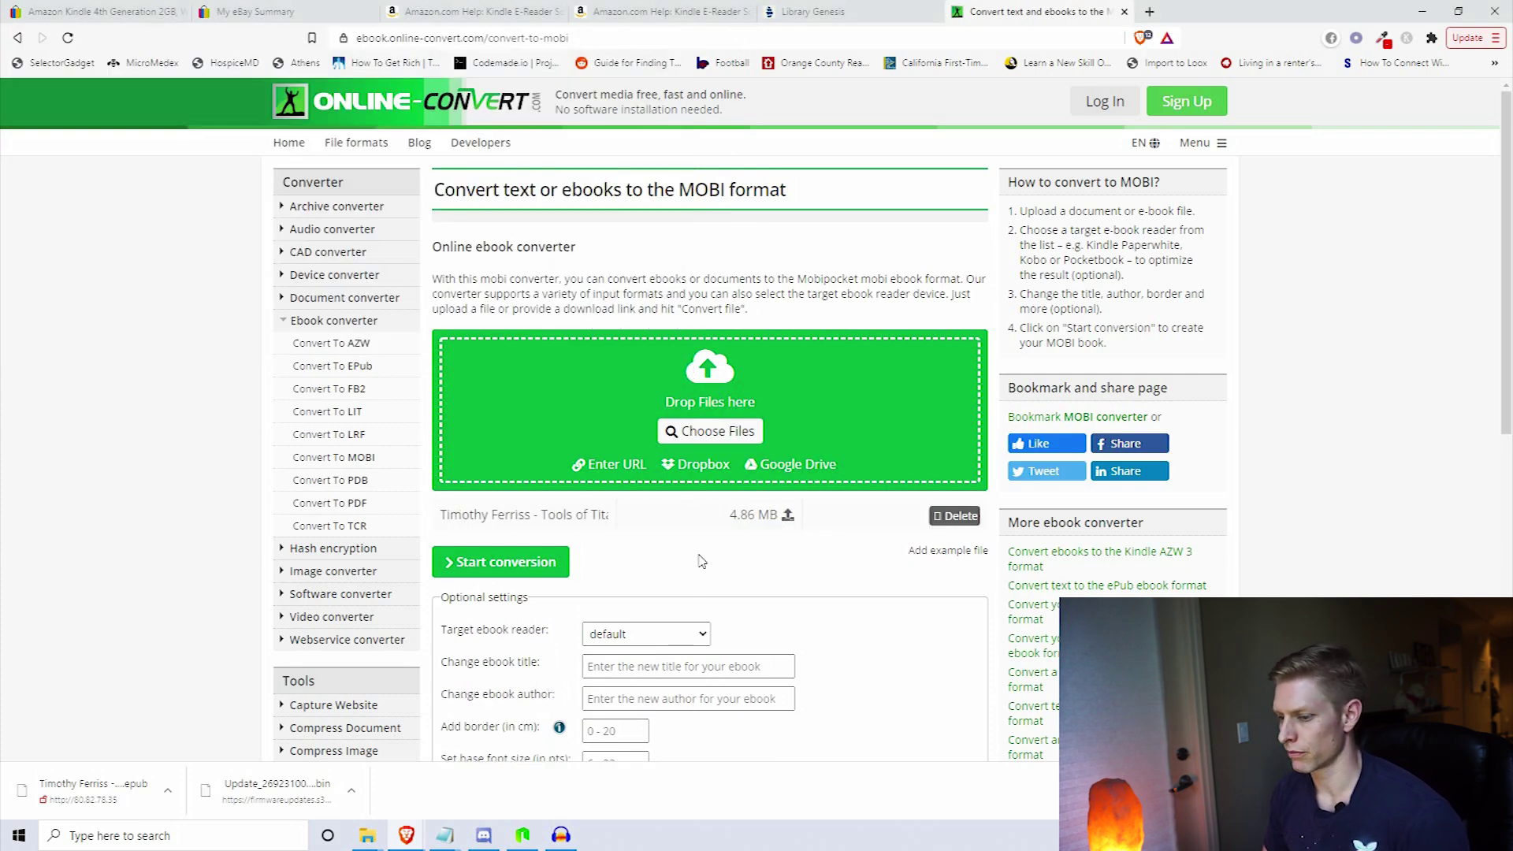
Start converting the uploaded EPUB to a MOBI file
left_click(501, 569)
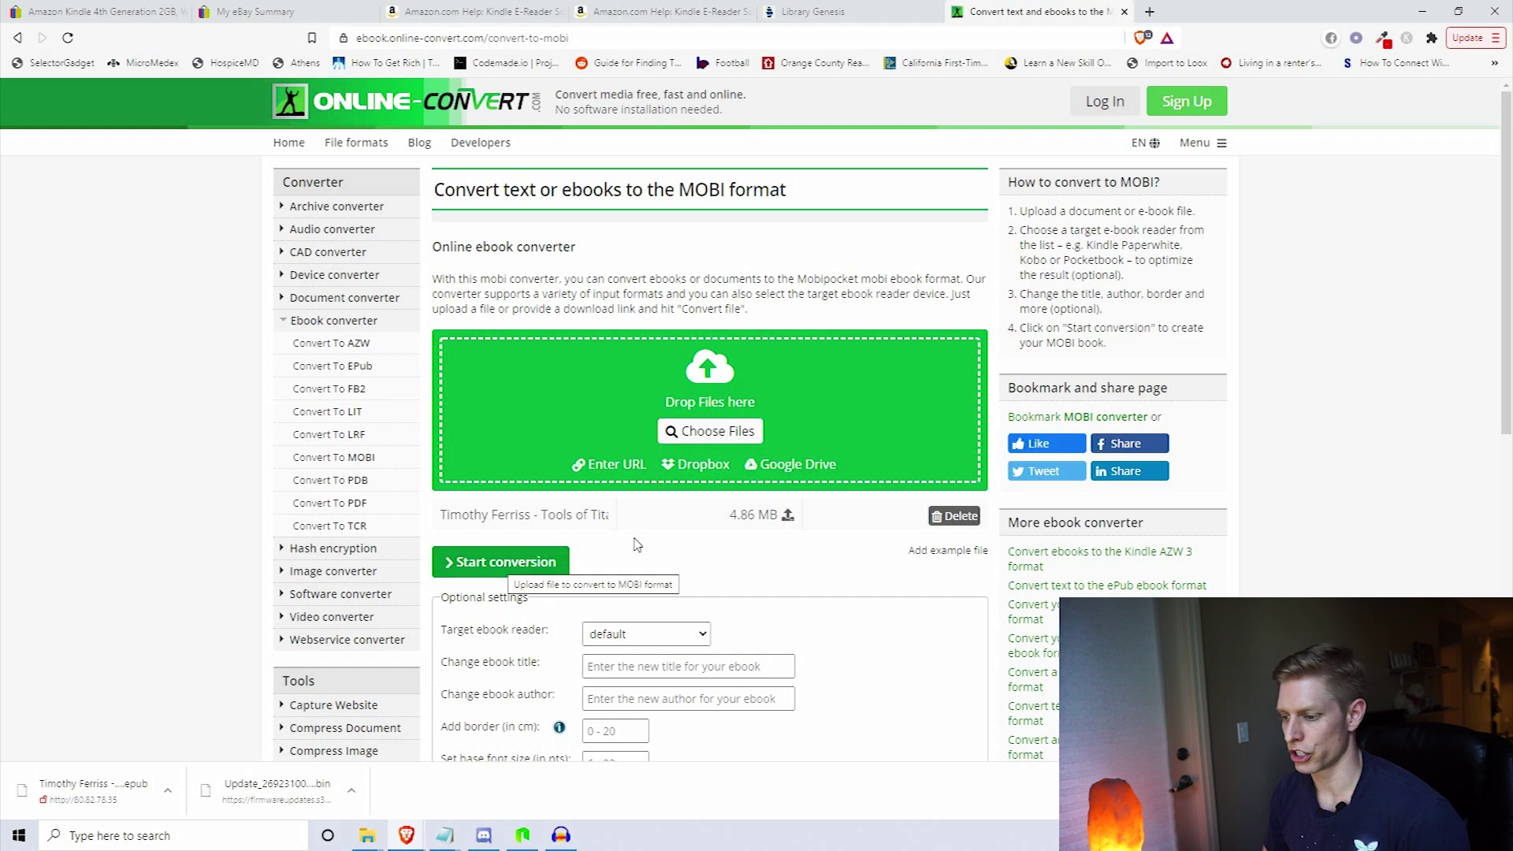
scroll(495, 425, "down", 4)
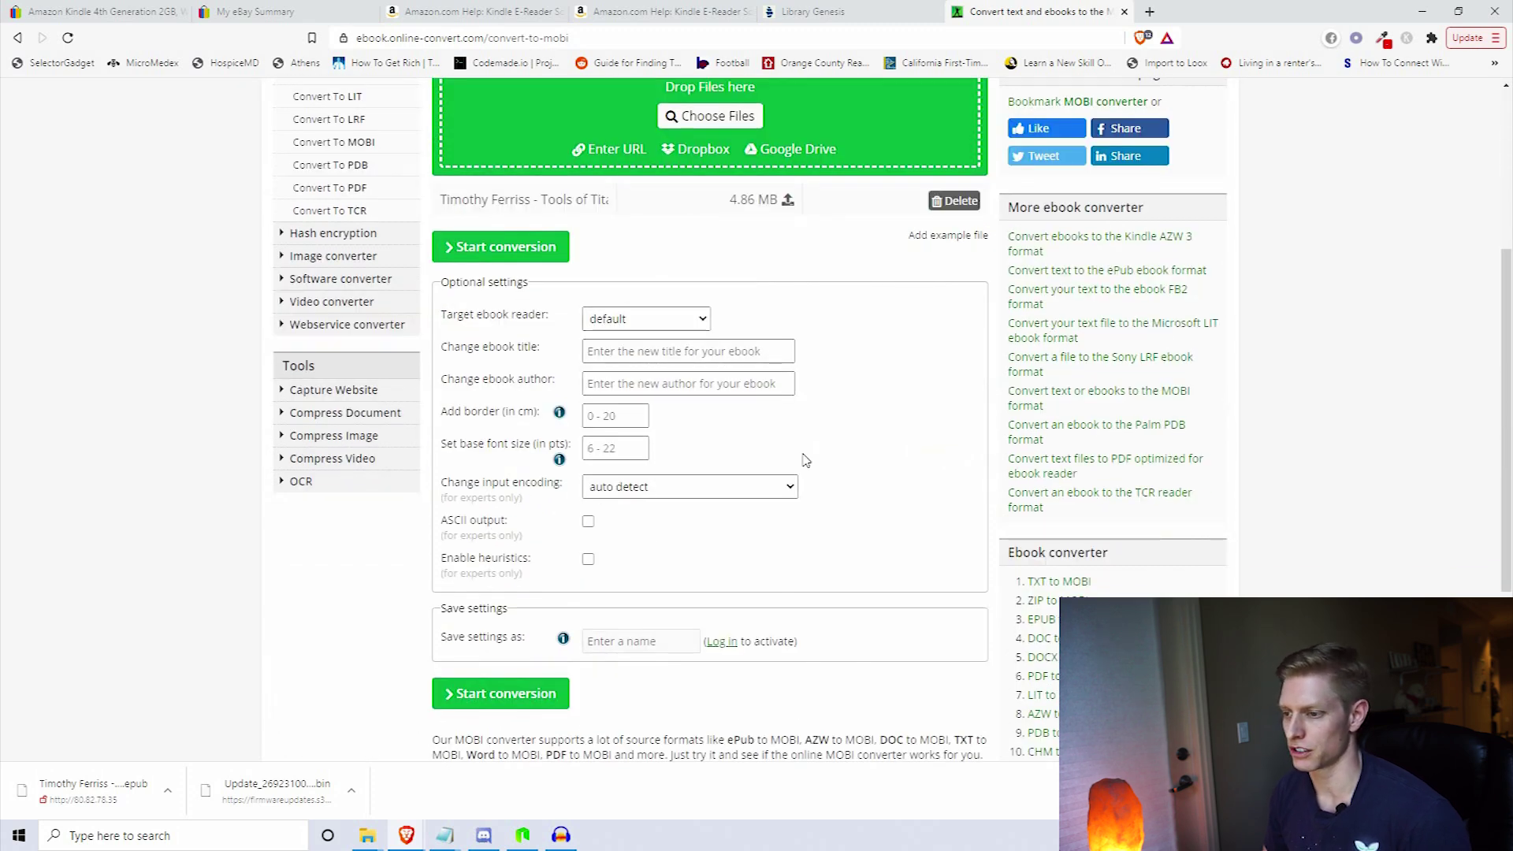
scroll(711, 551, "up", 3)
left_click(514, 490)
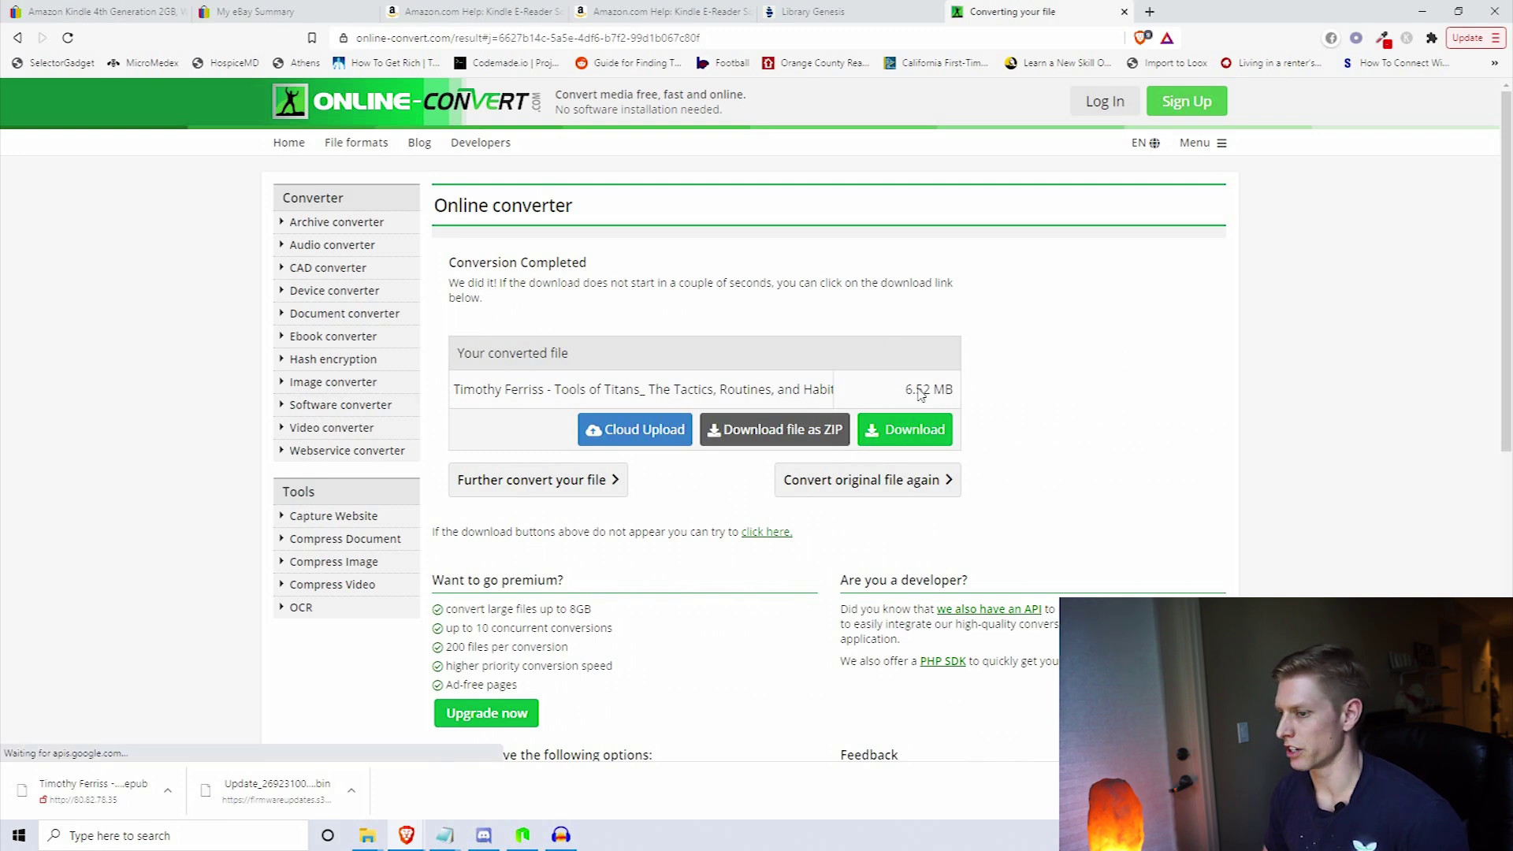
Download the converted Tools of Titans MOBI and save it to the computer
left_click(906, 436)
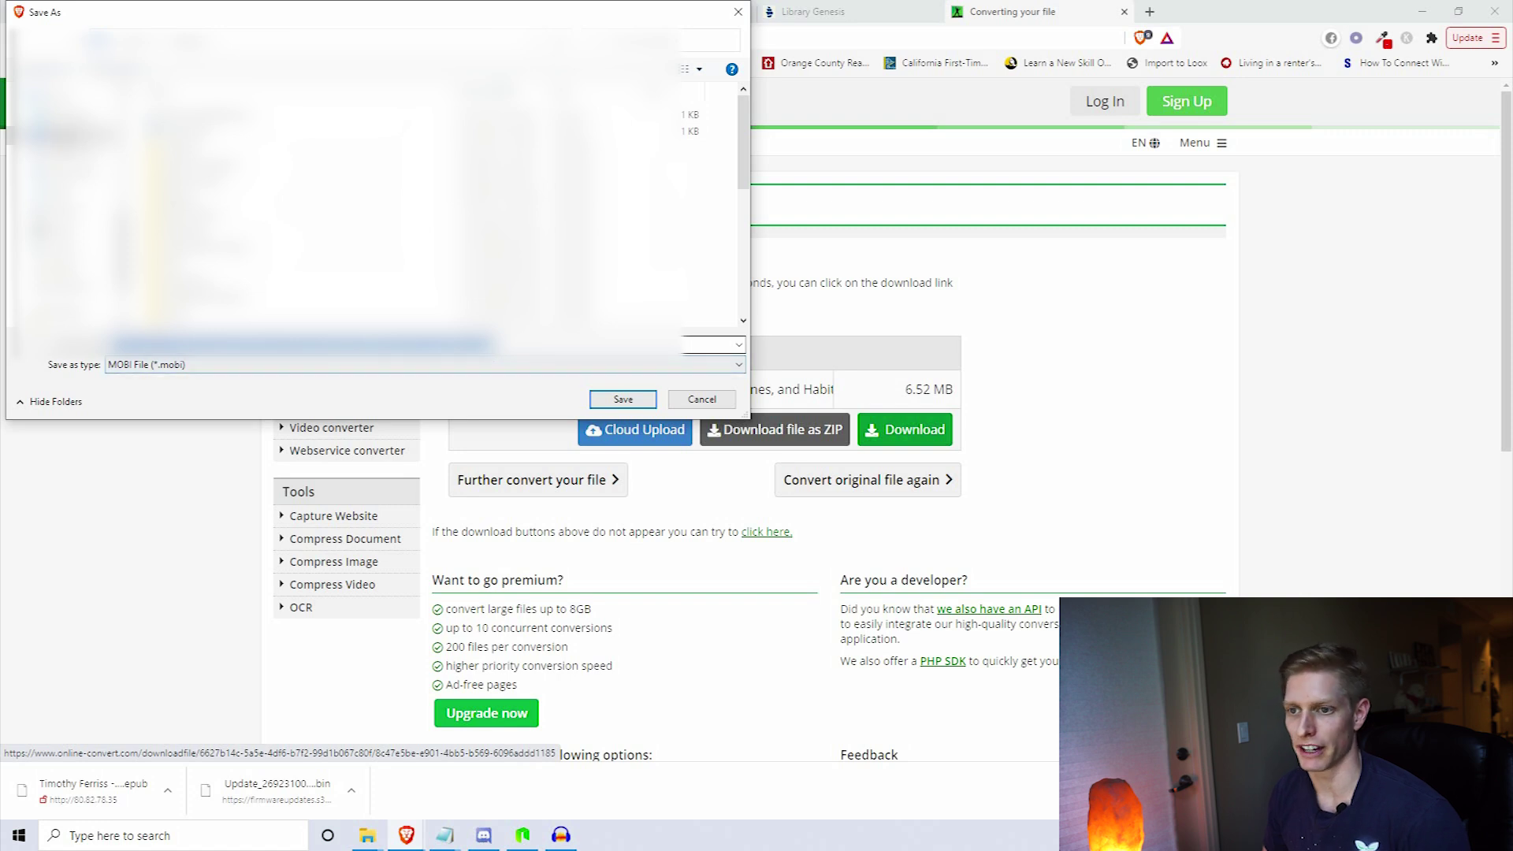
left_click(630, 405)
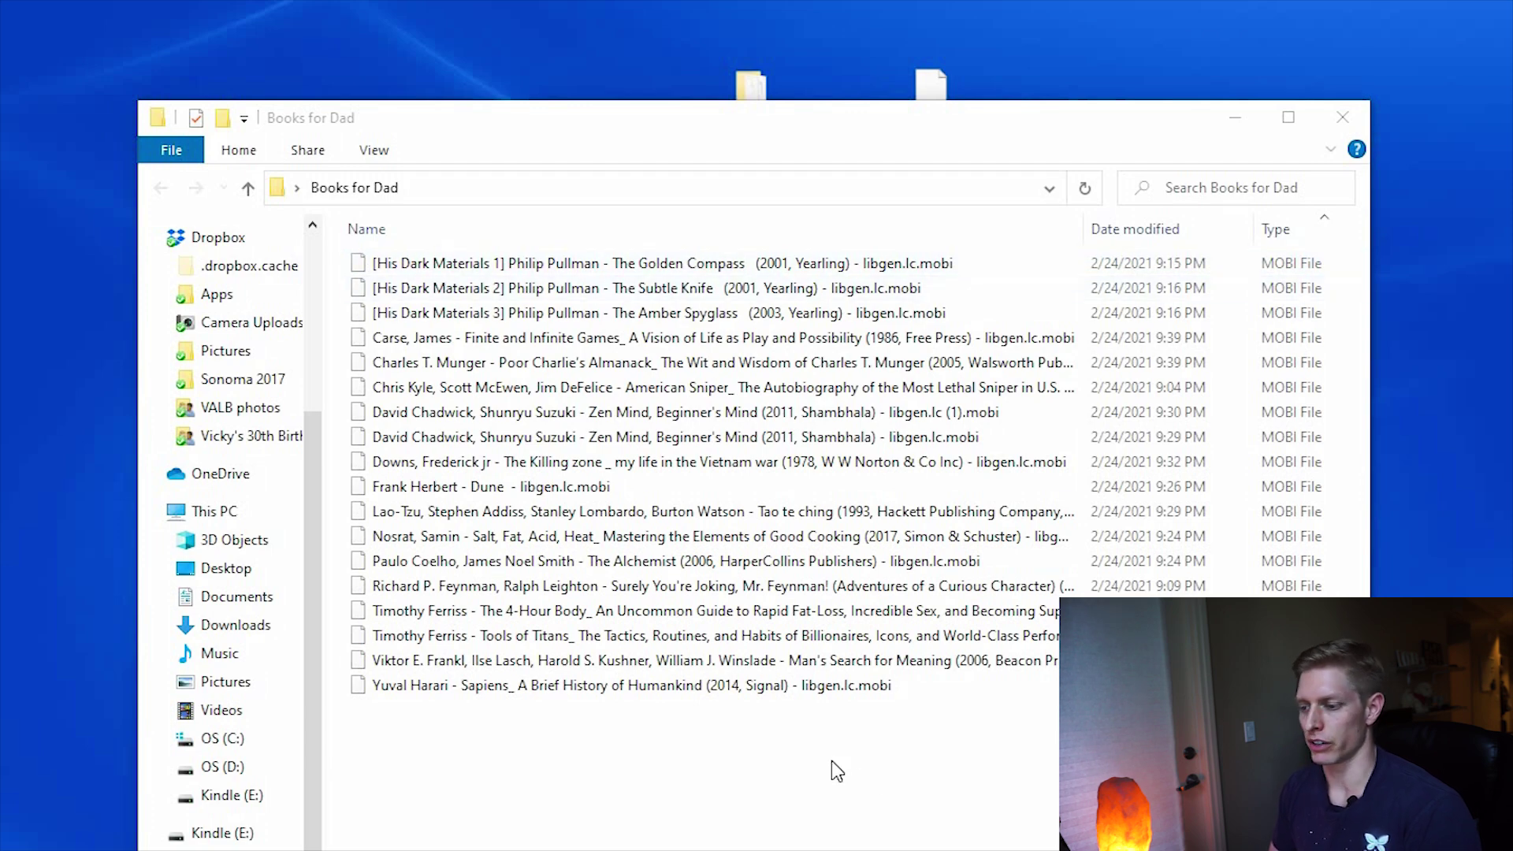
Drag all 18 MOBI books from Books for Dad into the Kindle (E:) documents folder
left_click_drag(851, 119, 1004, 214)
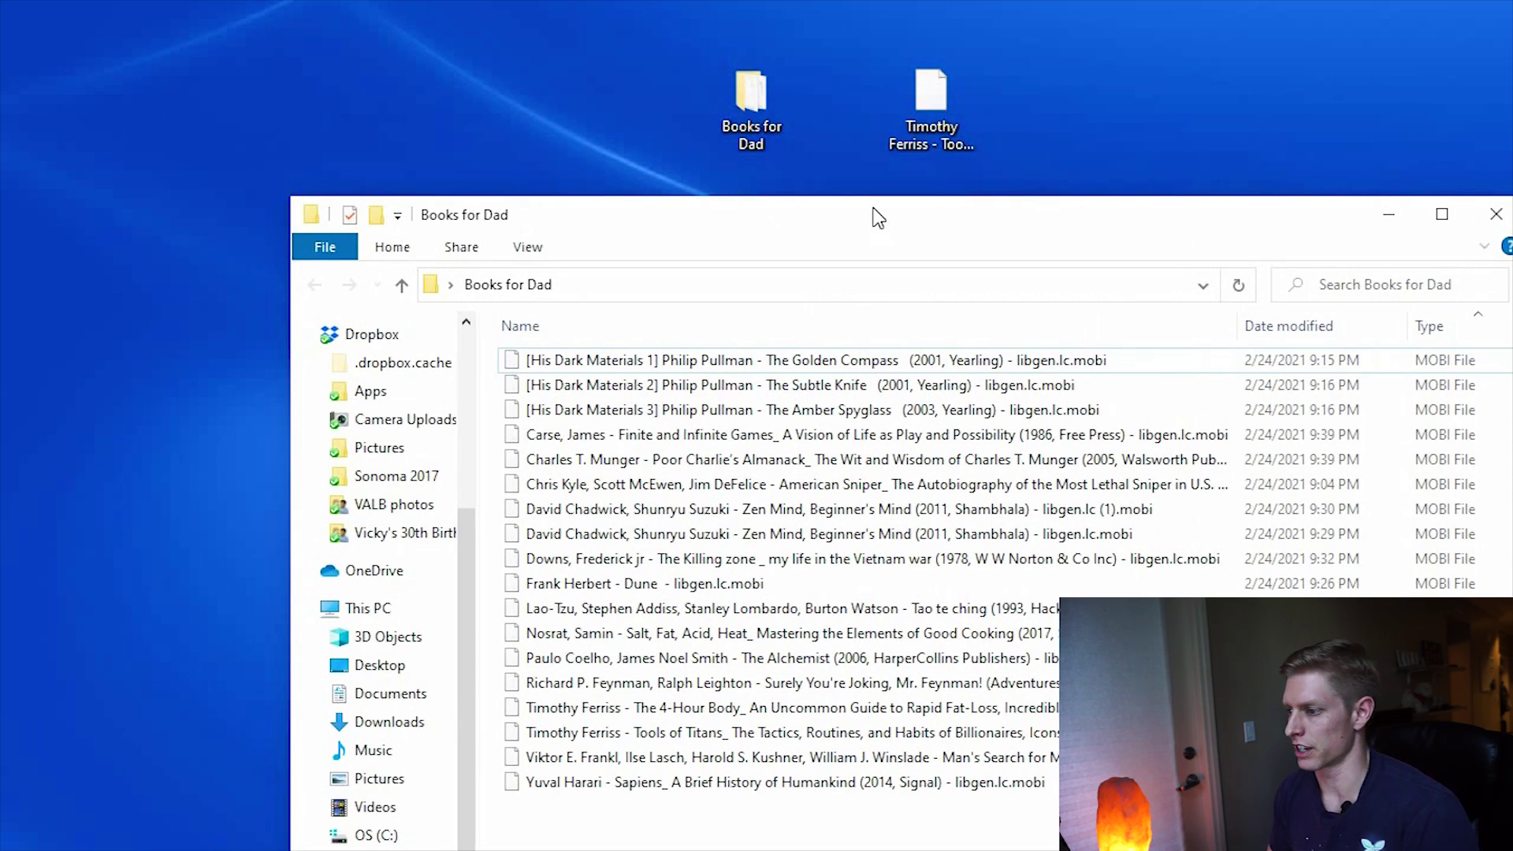
left_click_drag(872, 209, 862, 99)
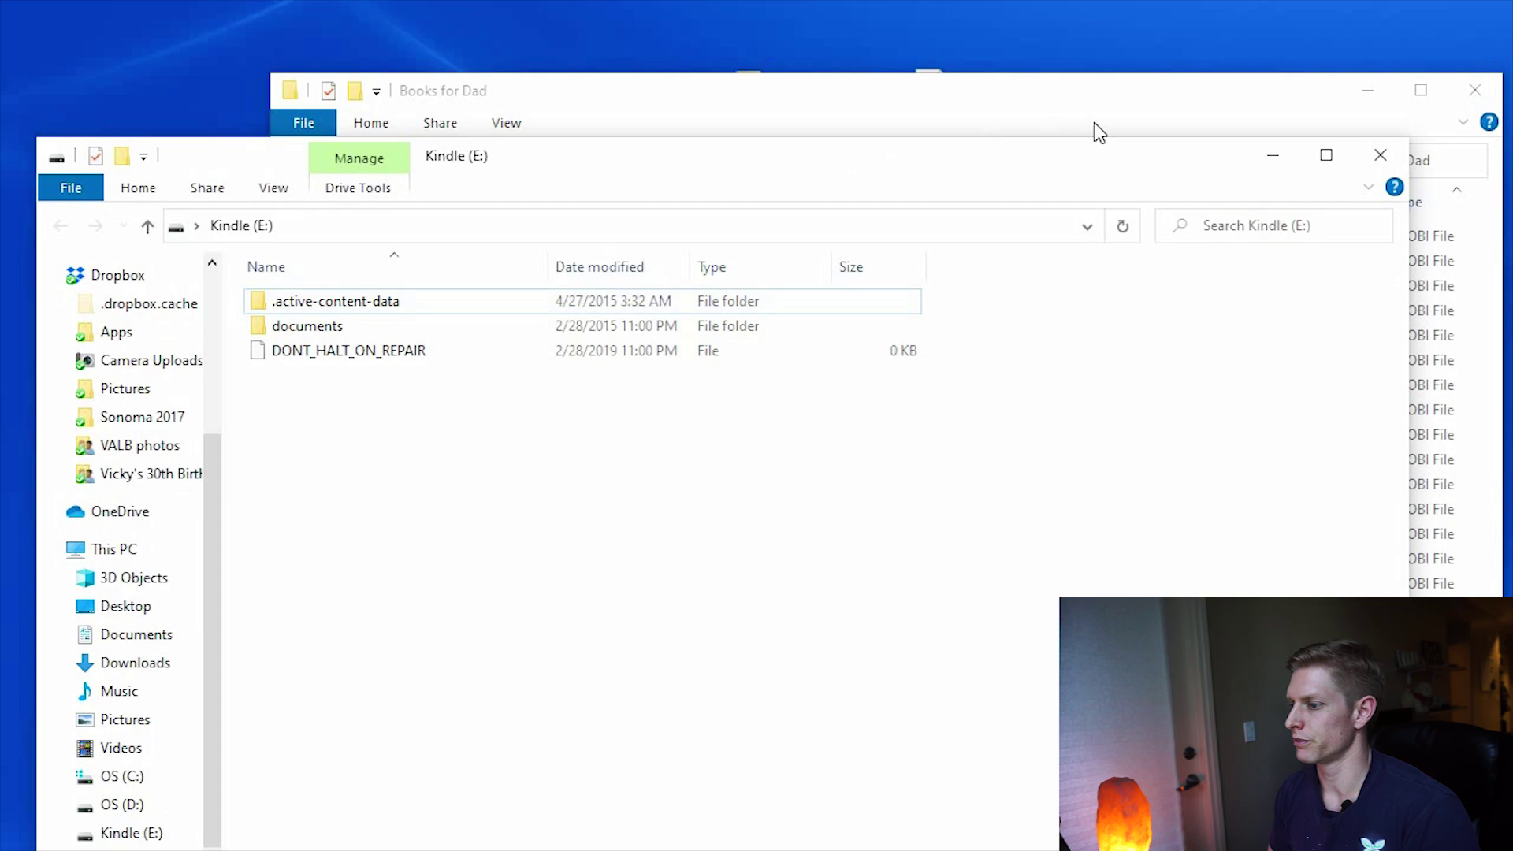
left_click(1061, 105)
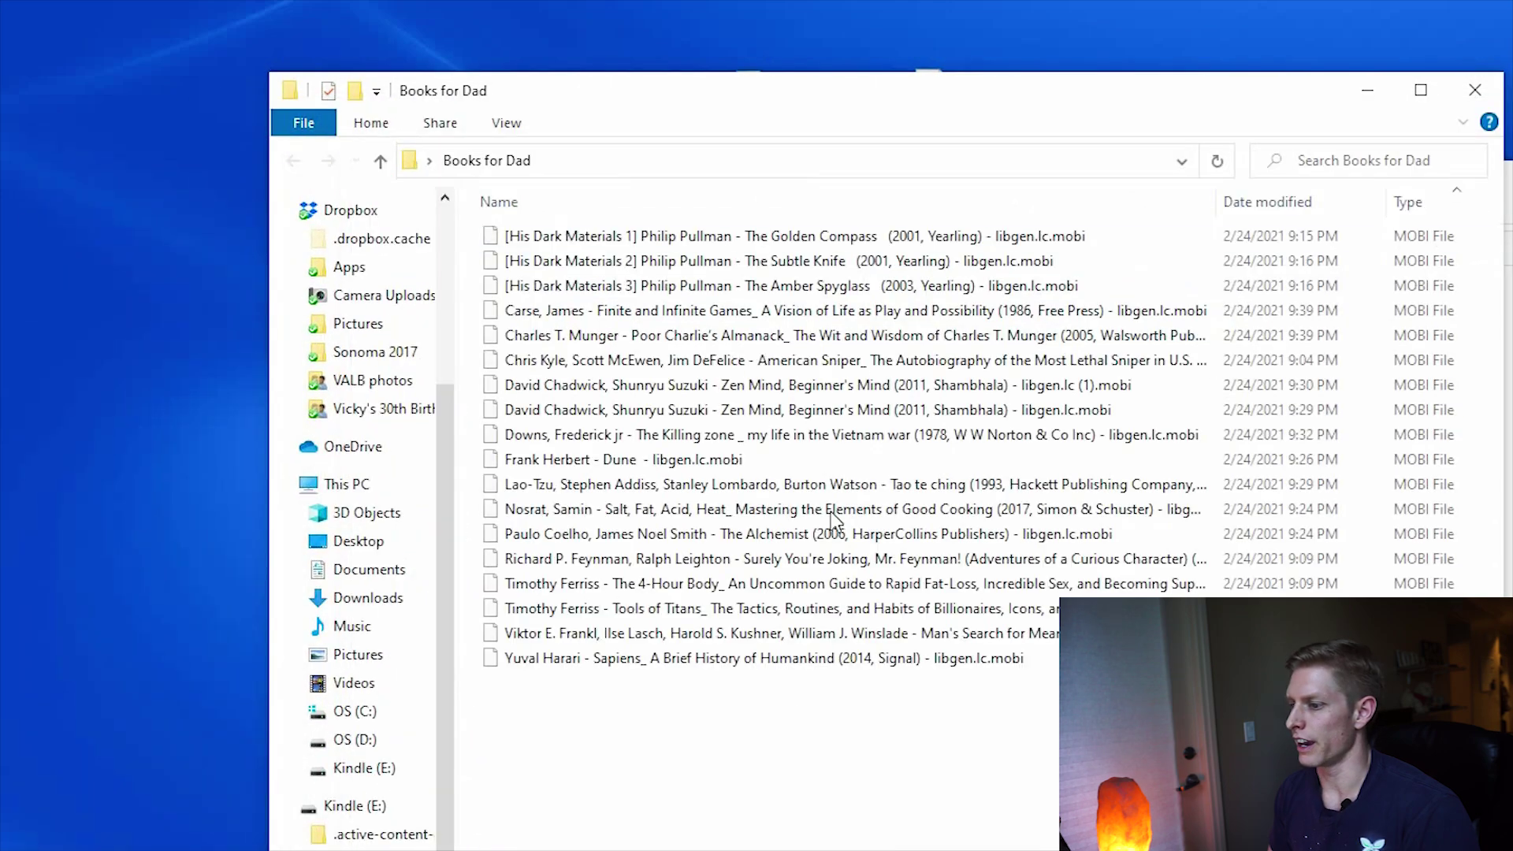
left_click_drag(595, 221, 823, 733)
left_click_drag(744, 111, 493, 68)
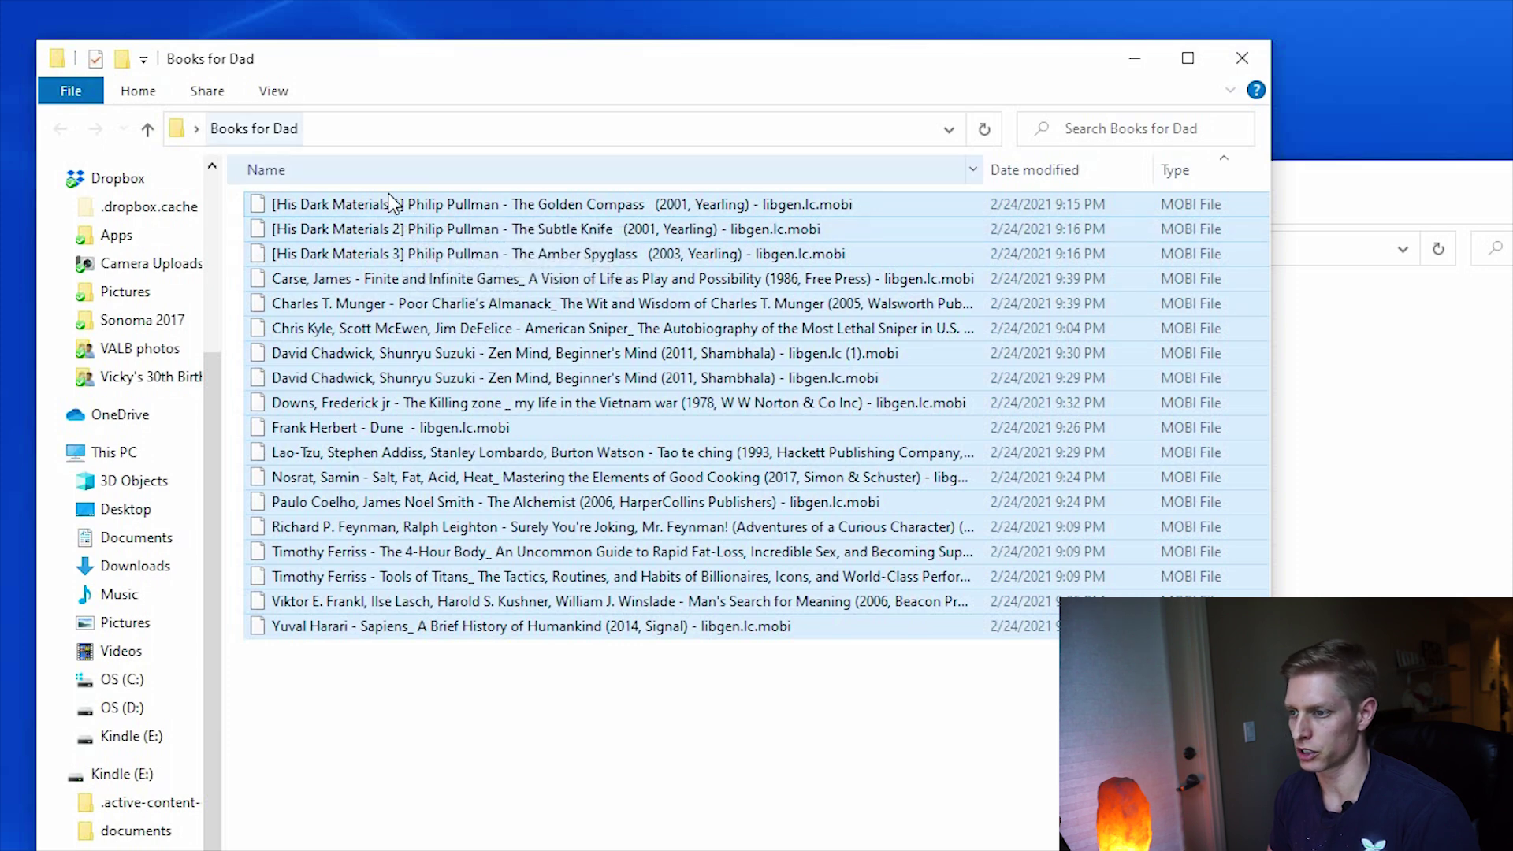
left_click_drag(1349, 412, 1350, 411)
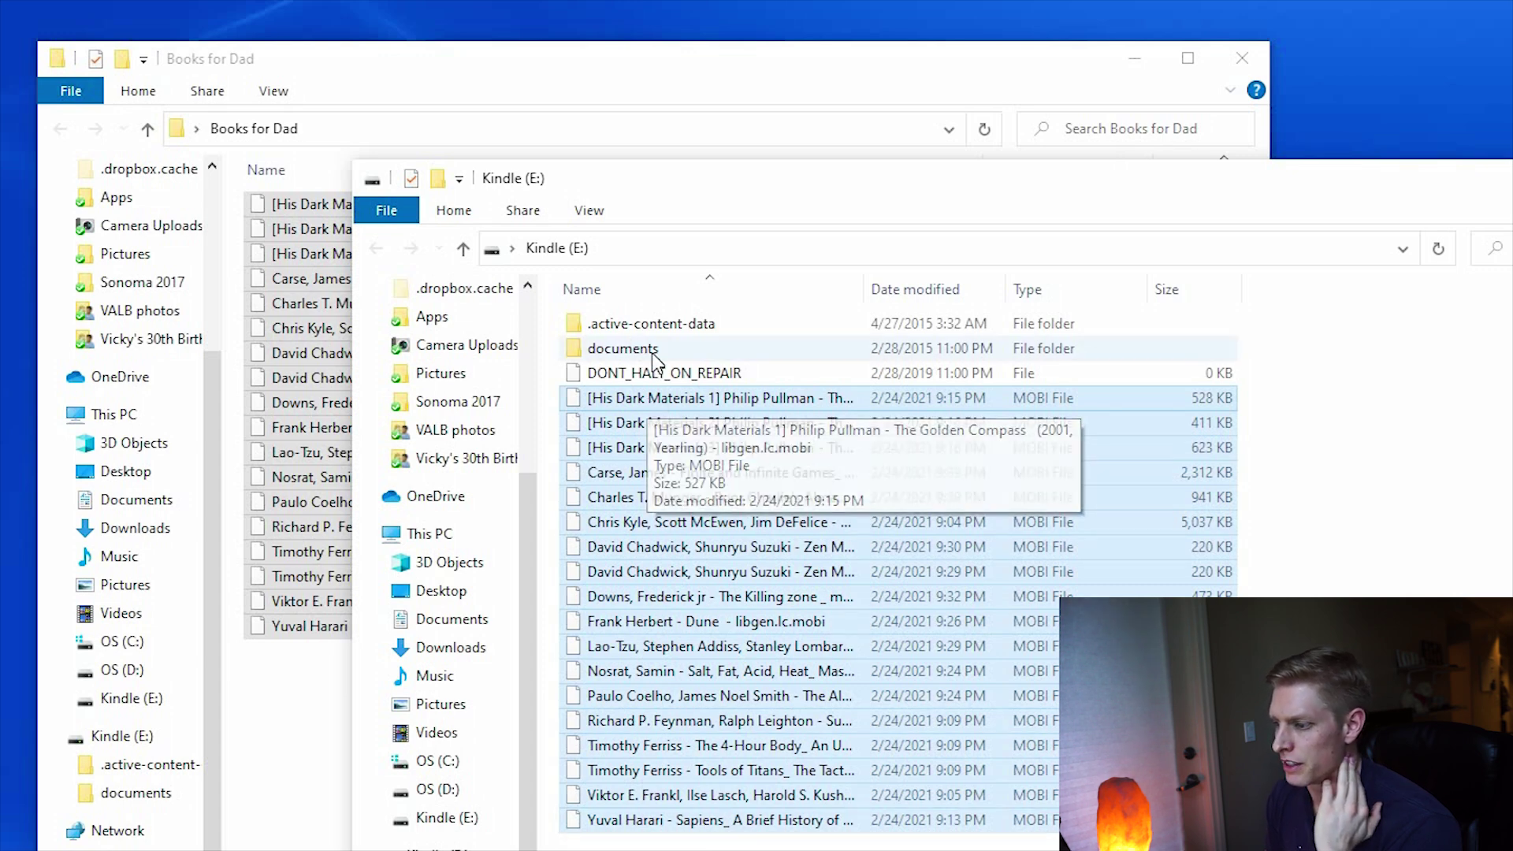
left_click_drag(744, 400, 640, 351)
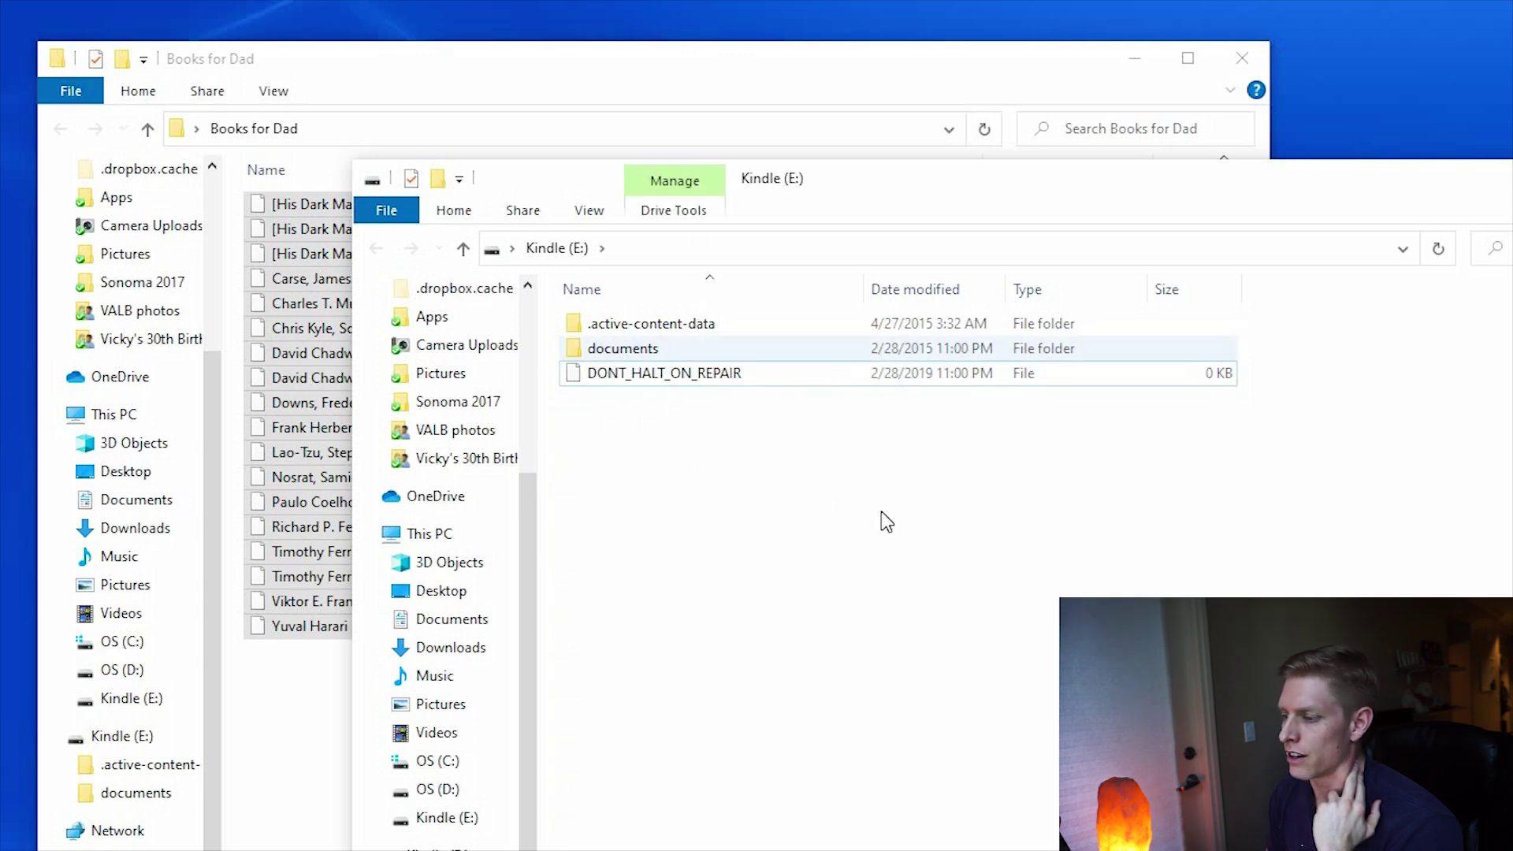
double_click(692, 348)
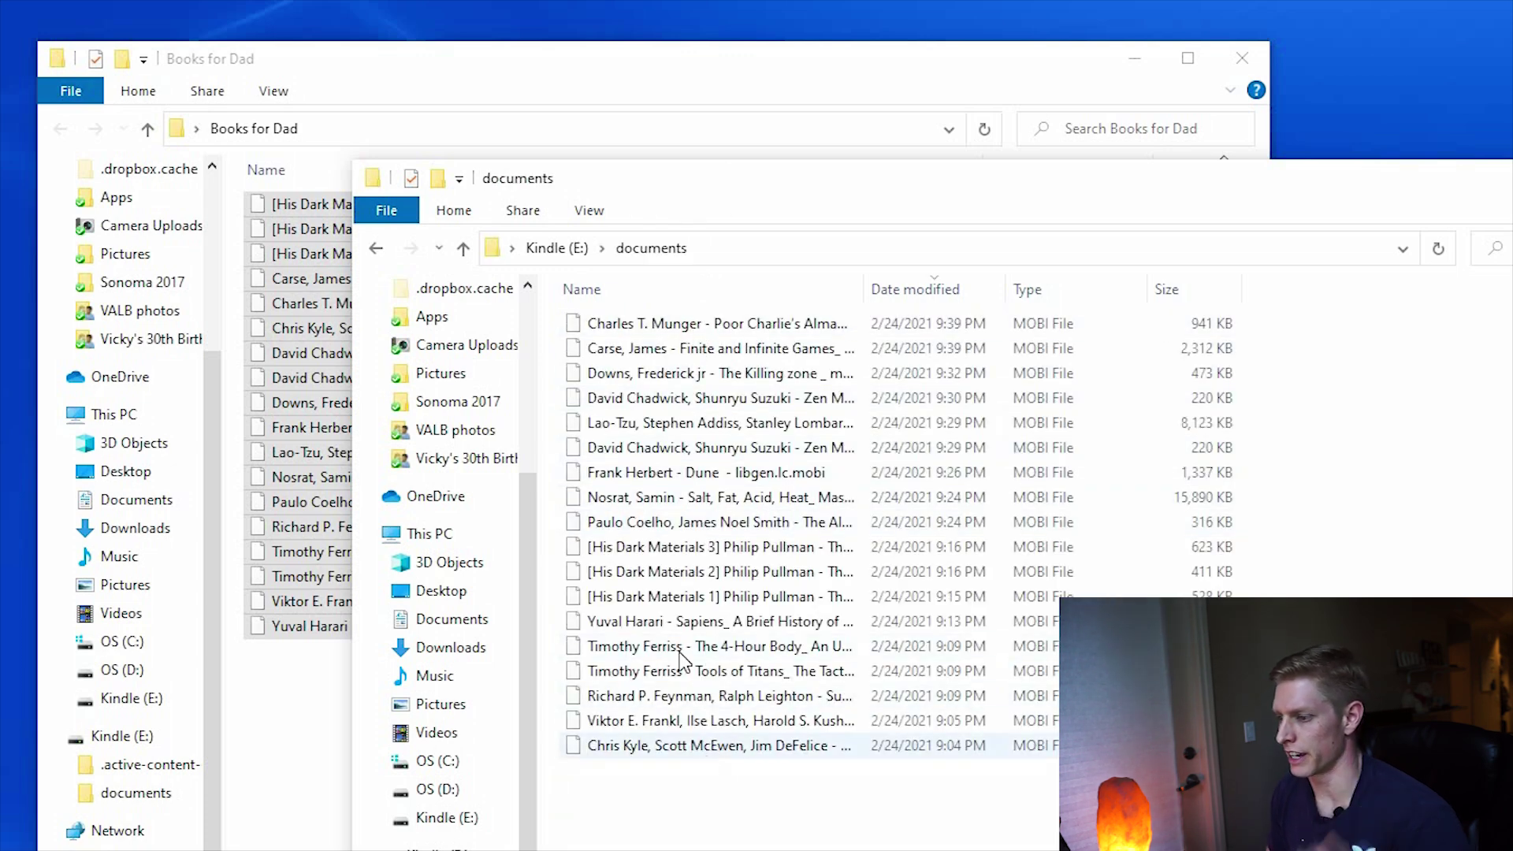